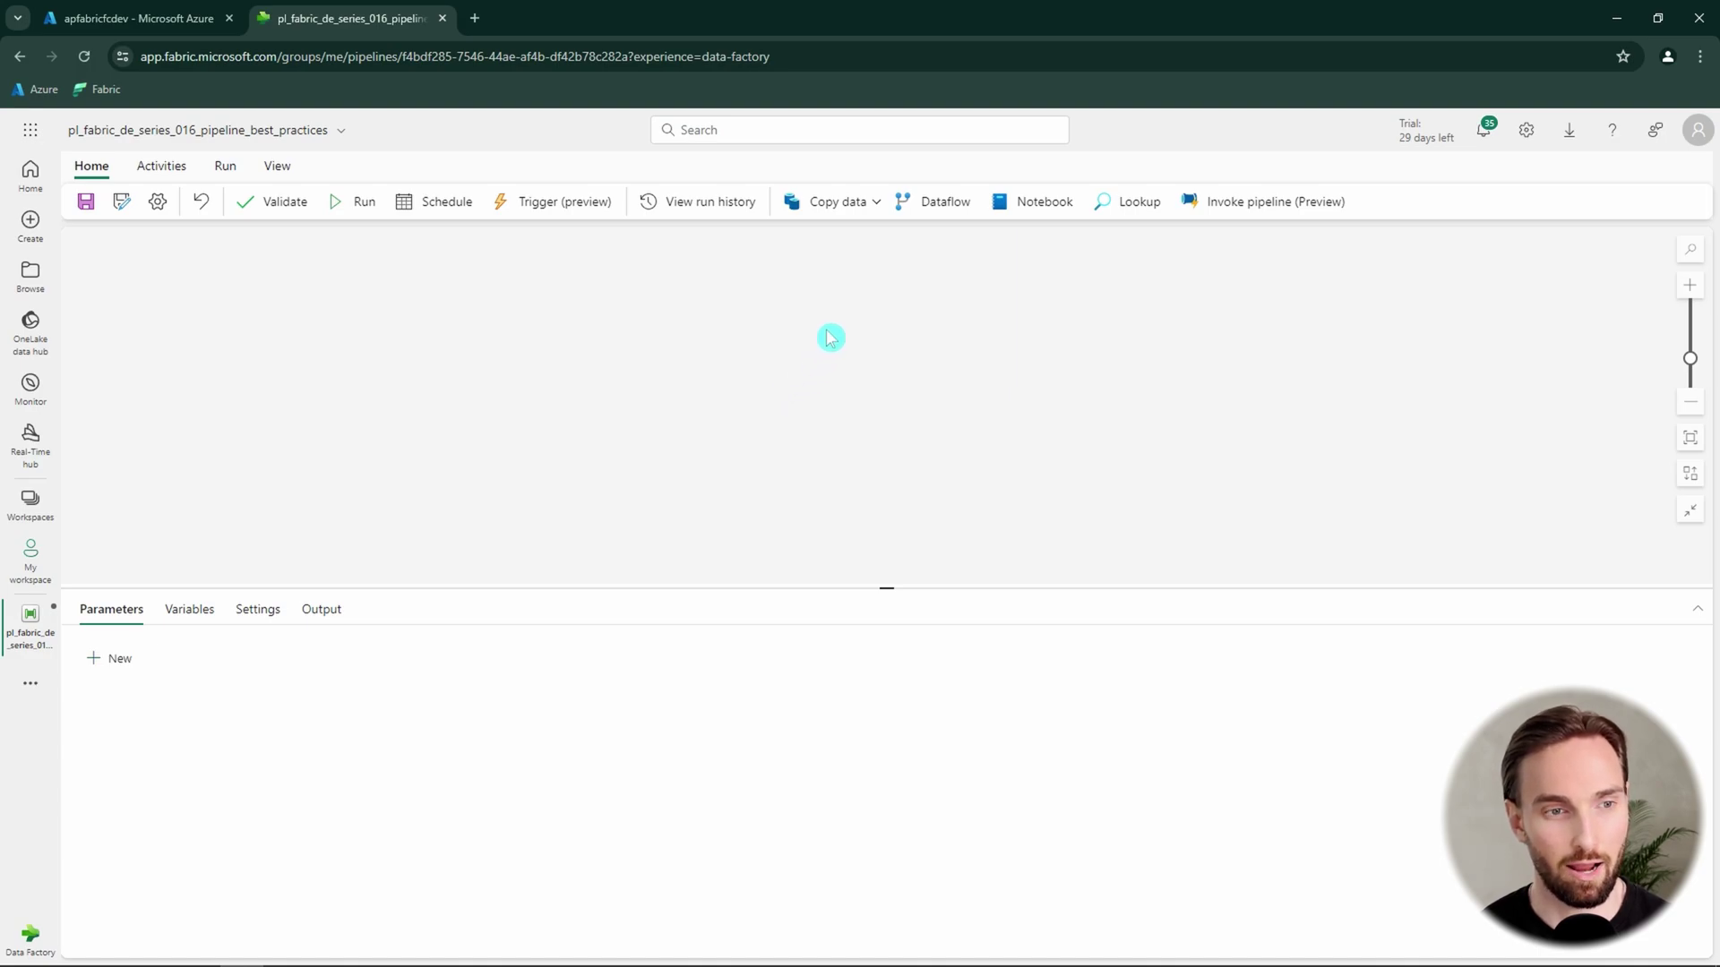
Add a Copy data activity (Copy data1) to the canvas and move it into place
click(837, 204)
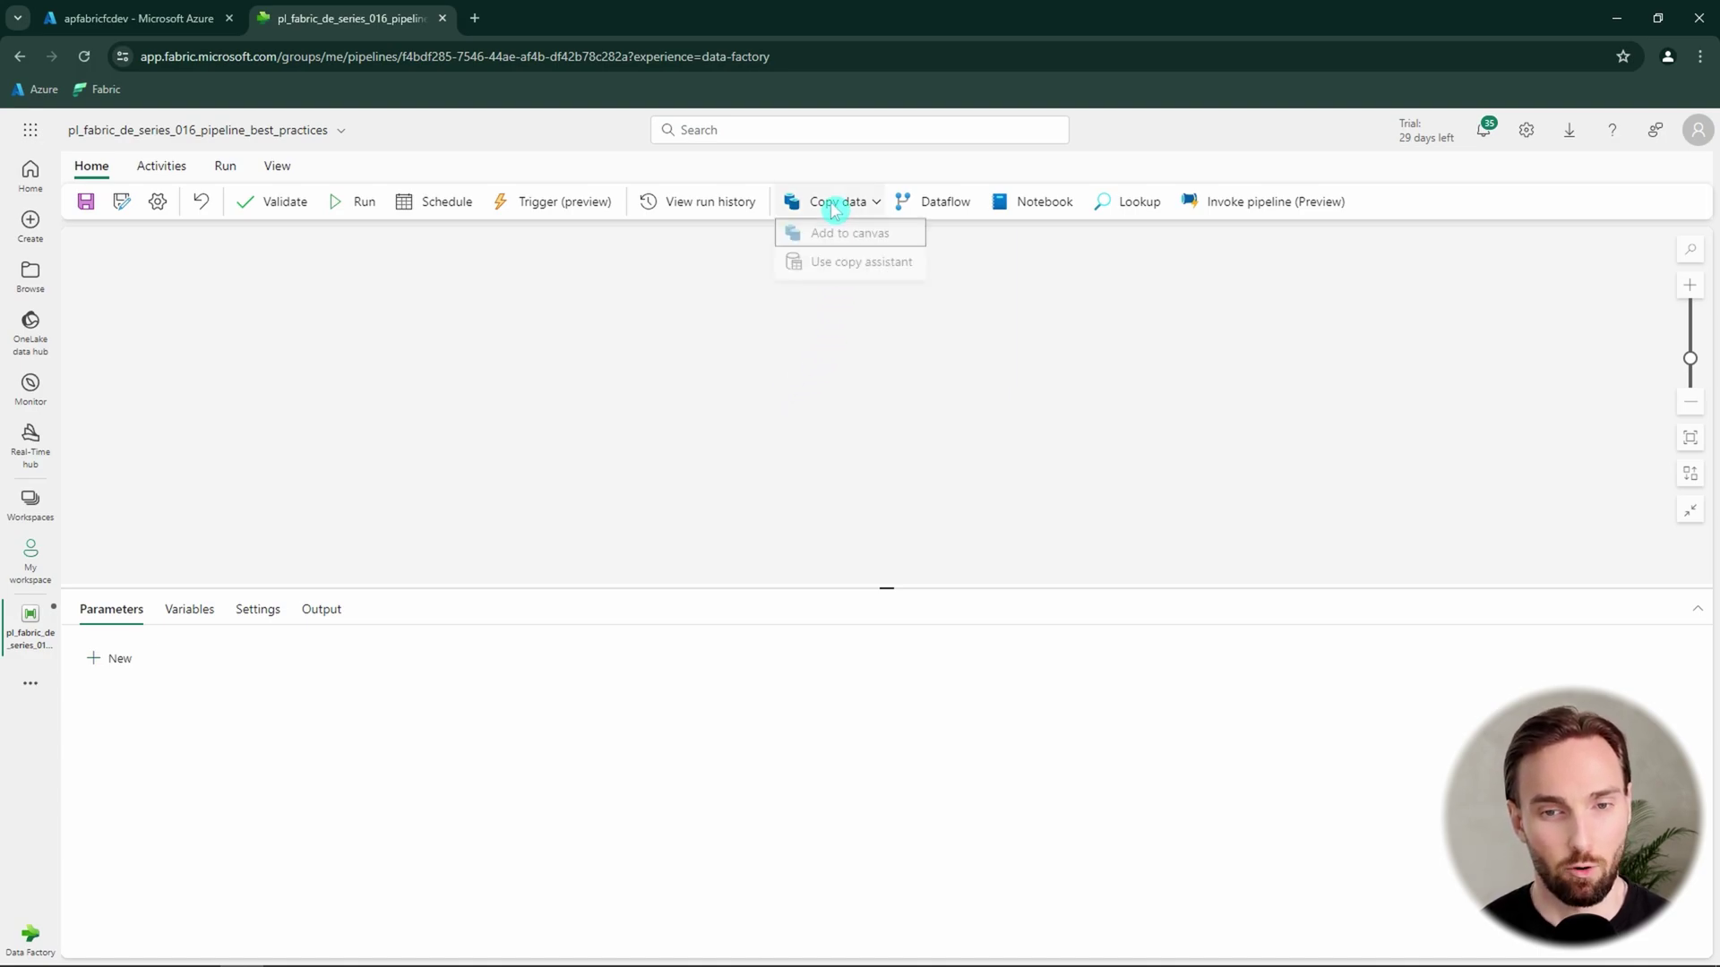
click(836, 239)
drag(210, 318, 533, 363)
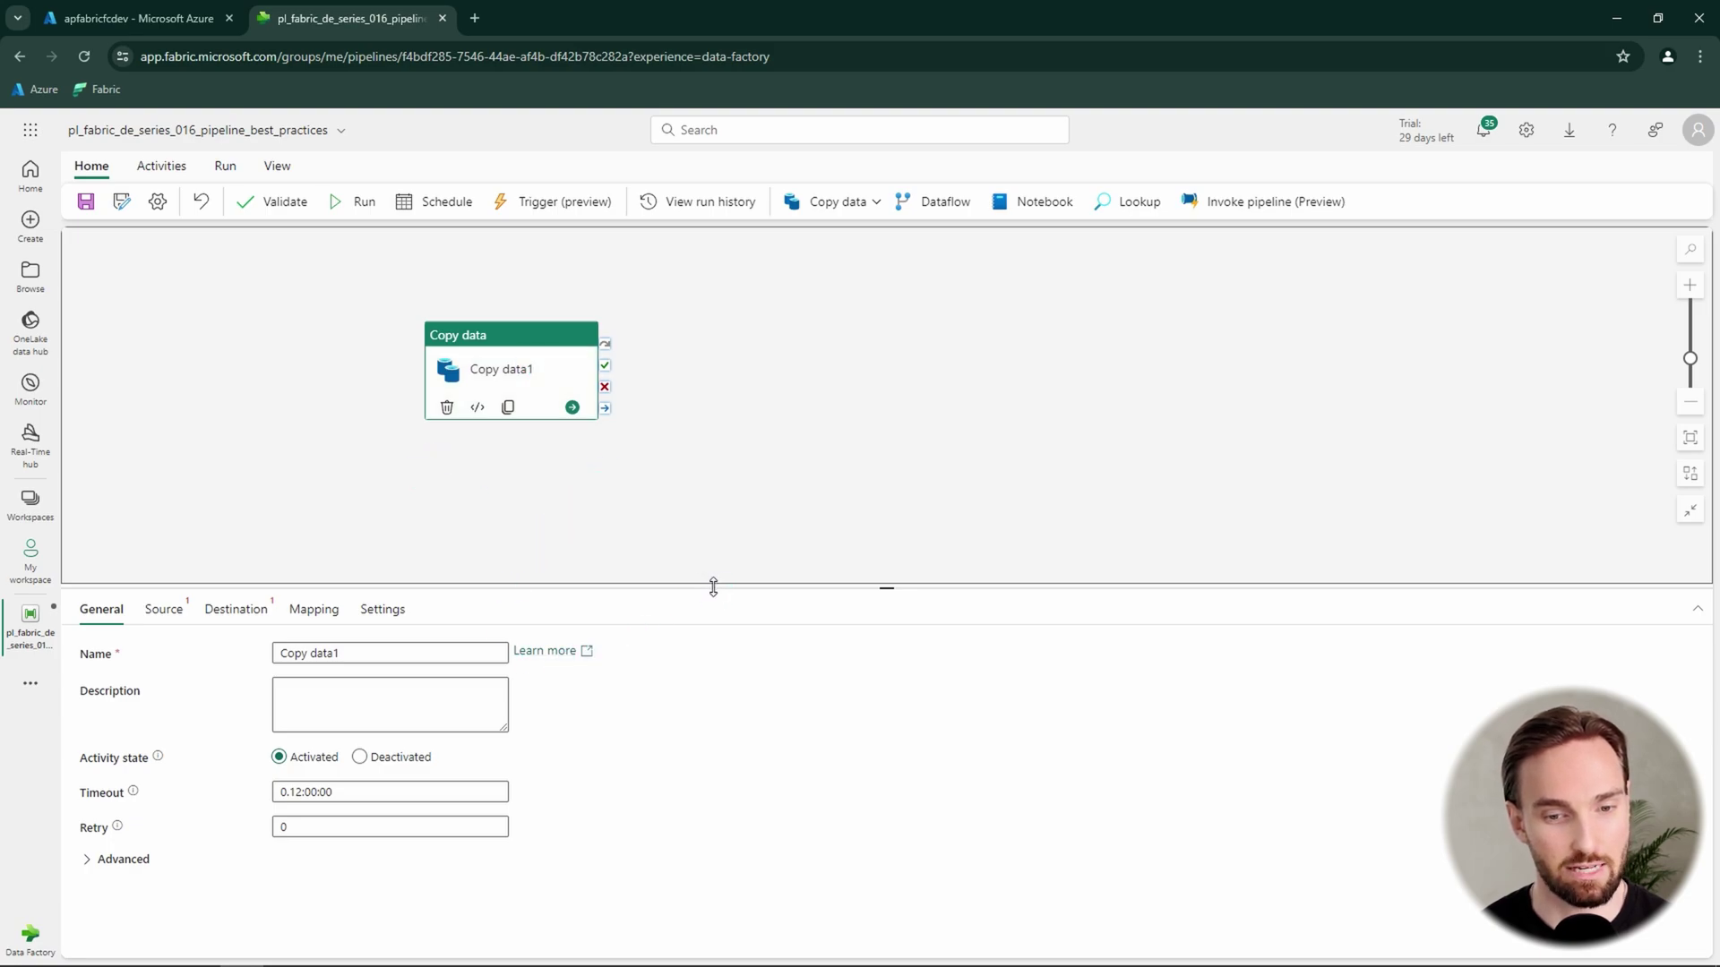
Enlarge the properties pane and expand Advanced to reveal retry interval and secure input/output settings
drag(718, 587, 698, 557)
click(86, 799)
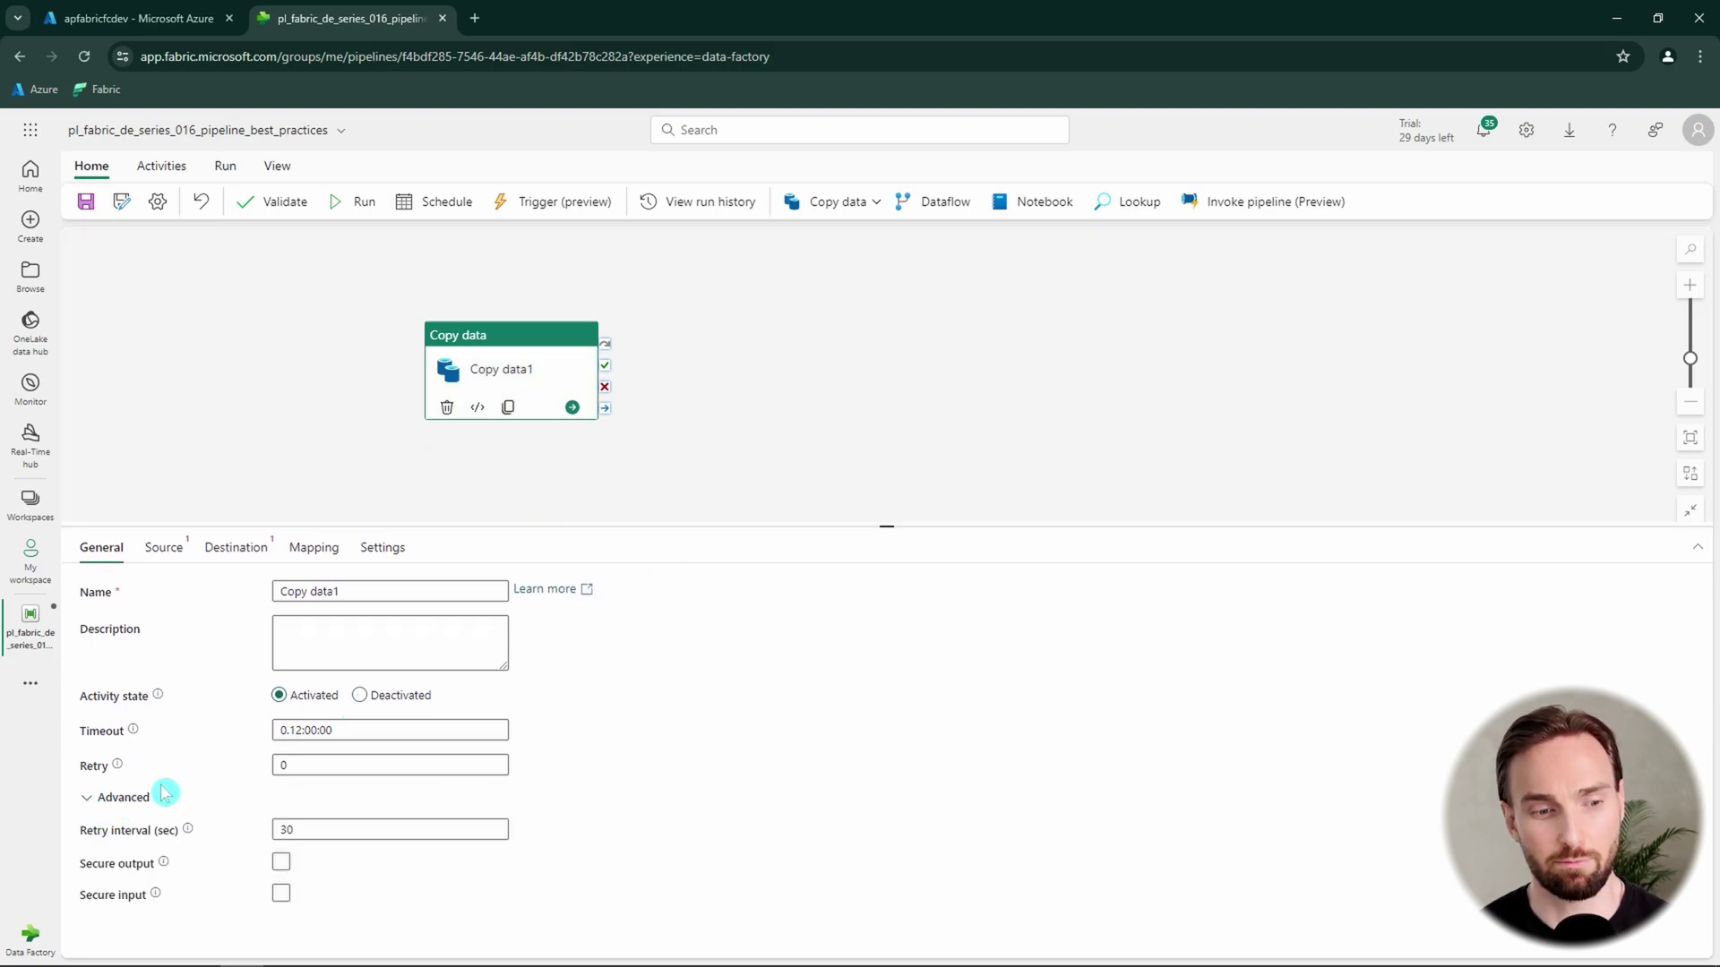
drag(85, 768, 161, 764)
mouse_move(539, 368)
mouse_down()
mouse_move(652, 351)
mouse_move(625, 364)
mouse_move(583, 342)
mouse_move(523, 366)
mouse_up()
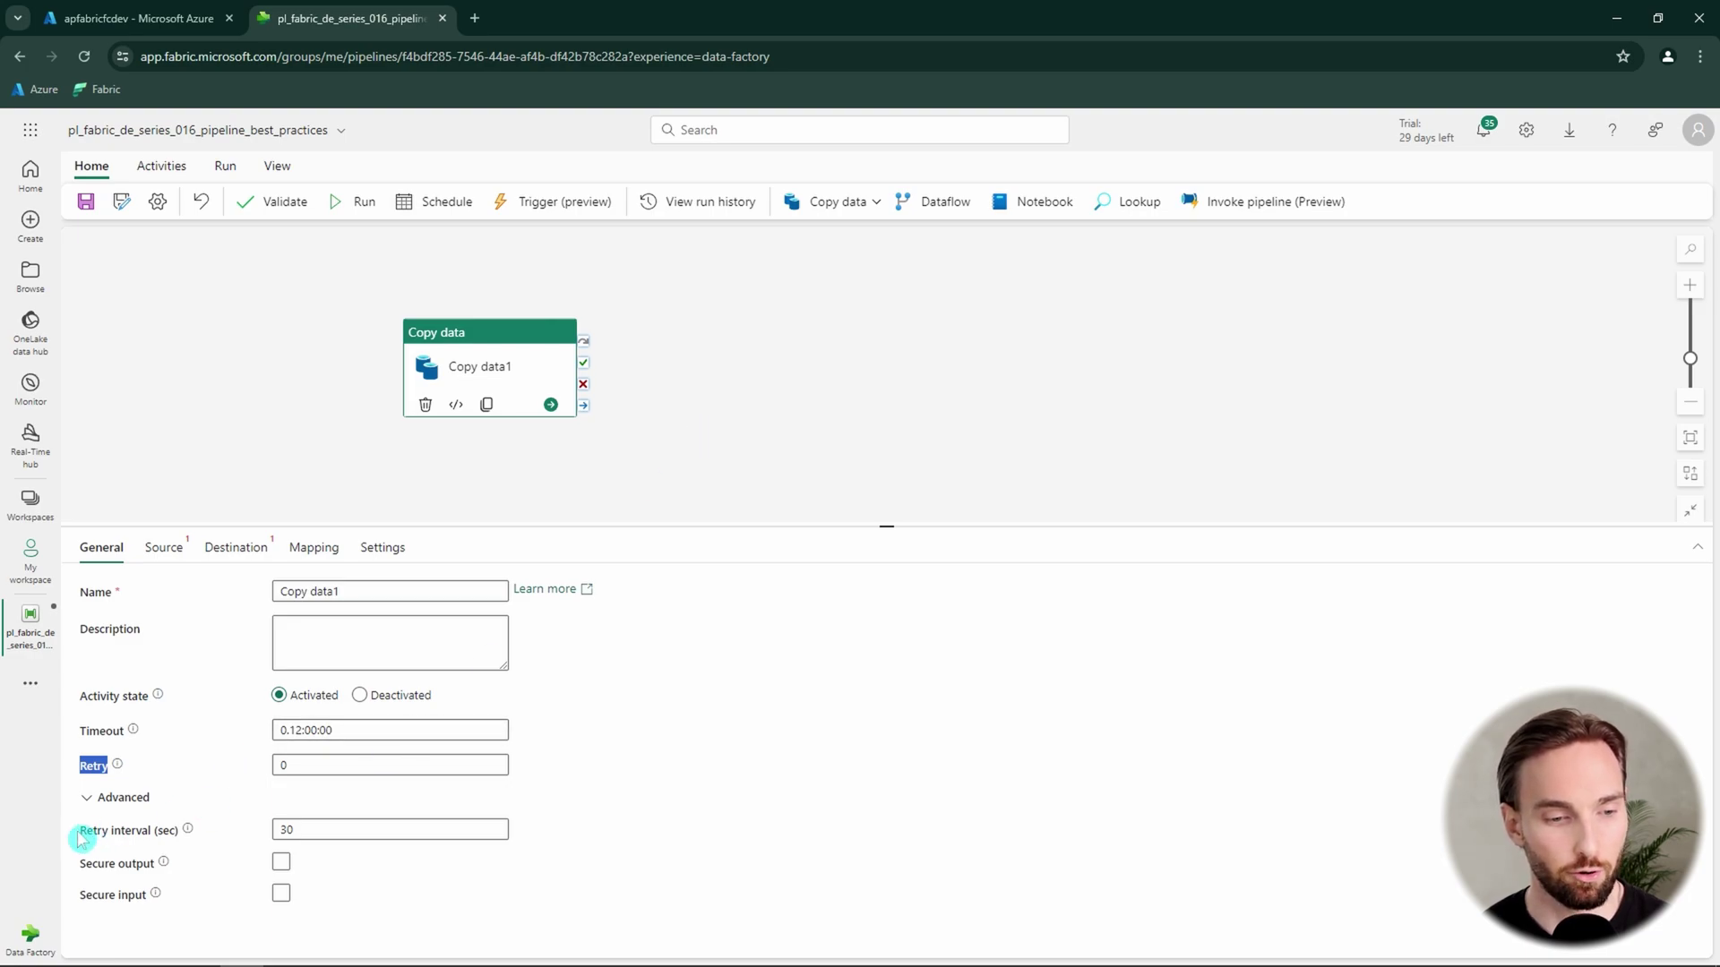
drag(82, 838, 179, 839)
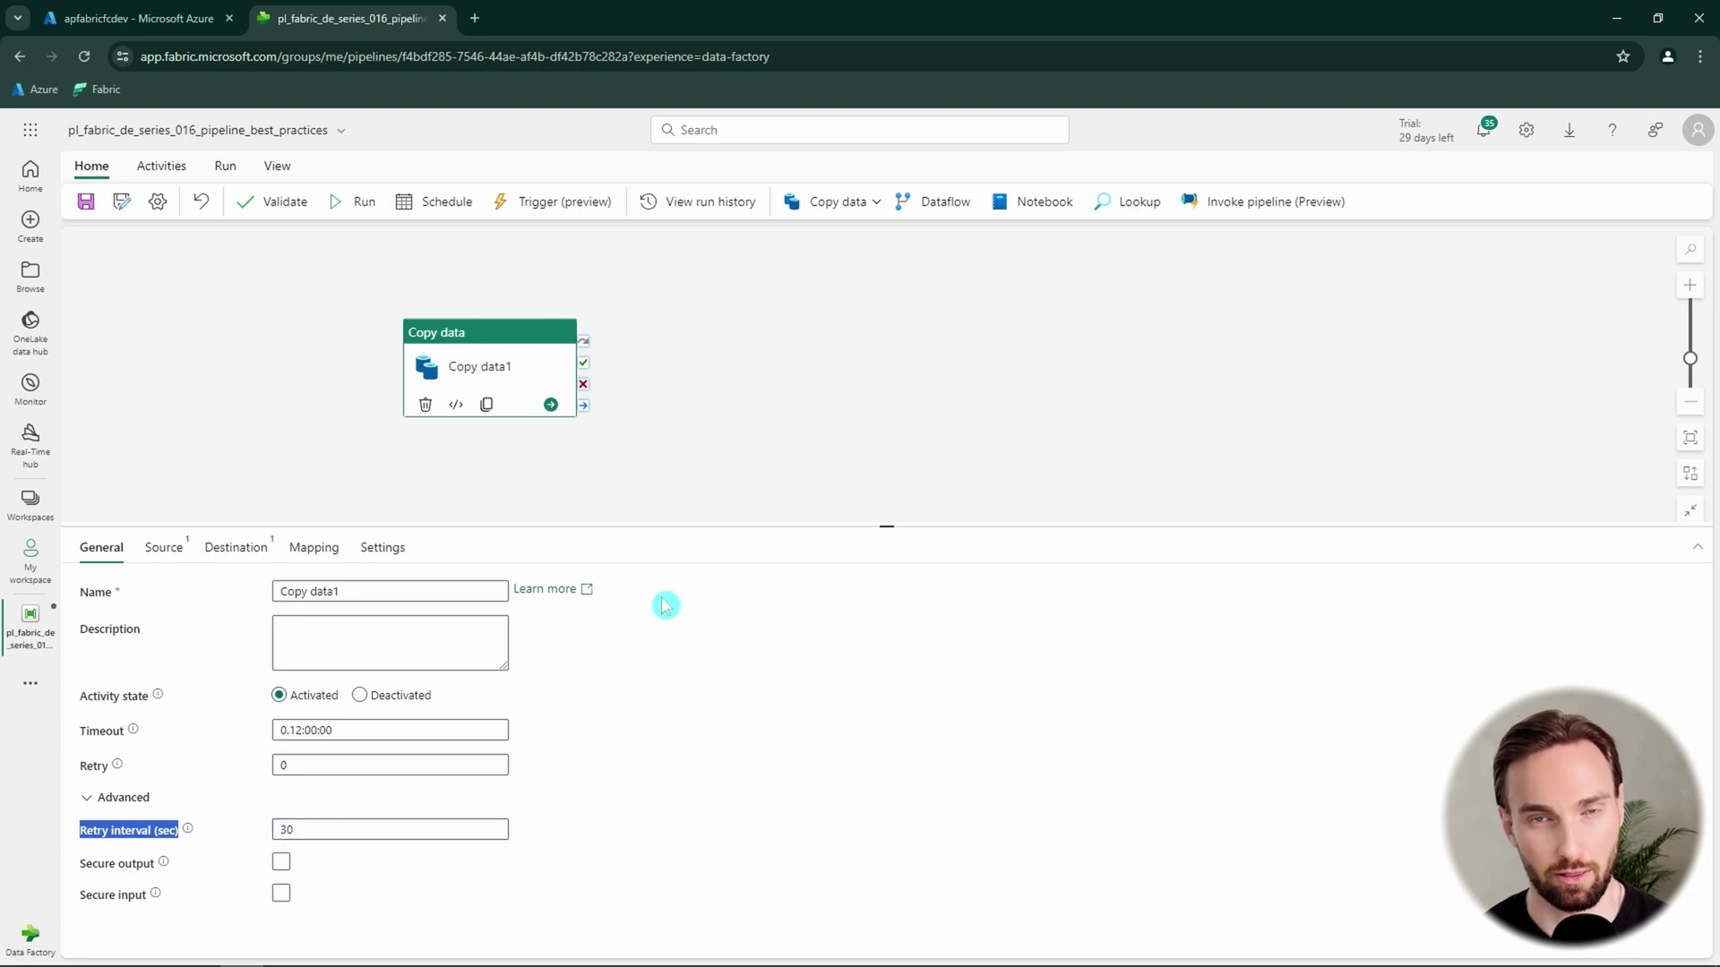
click(667, 561)
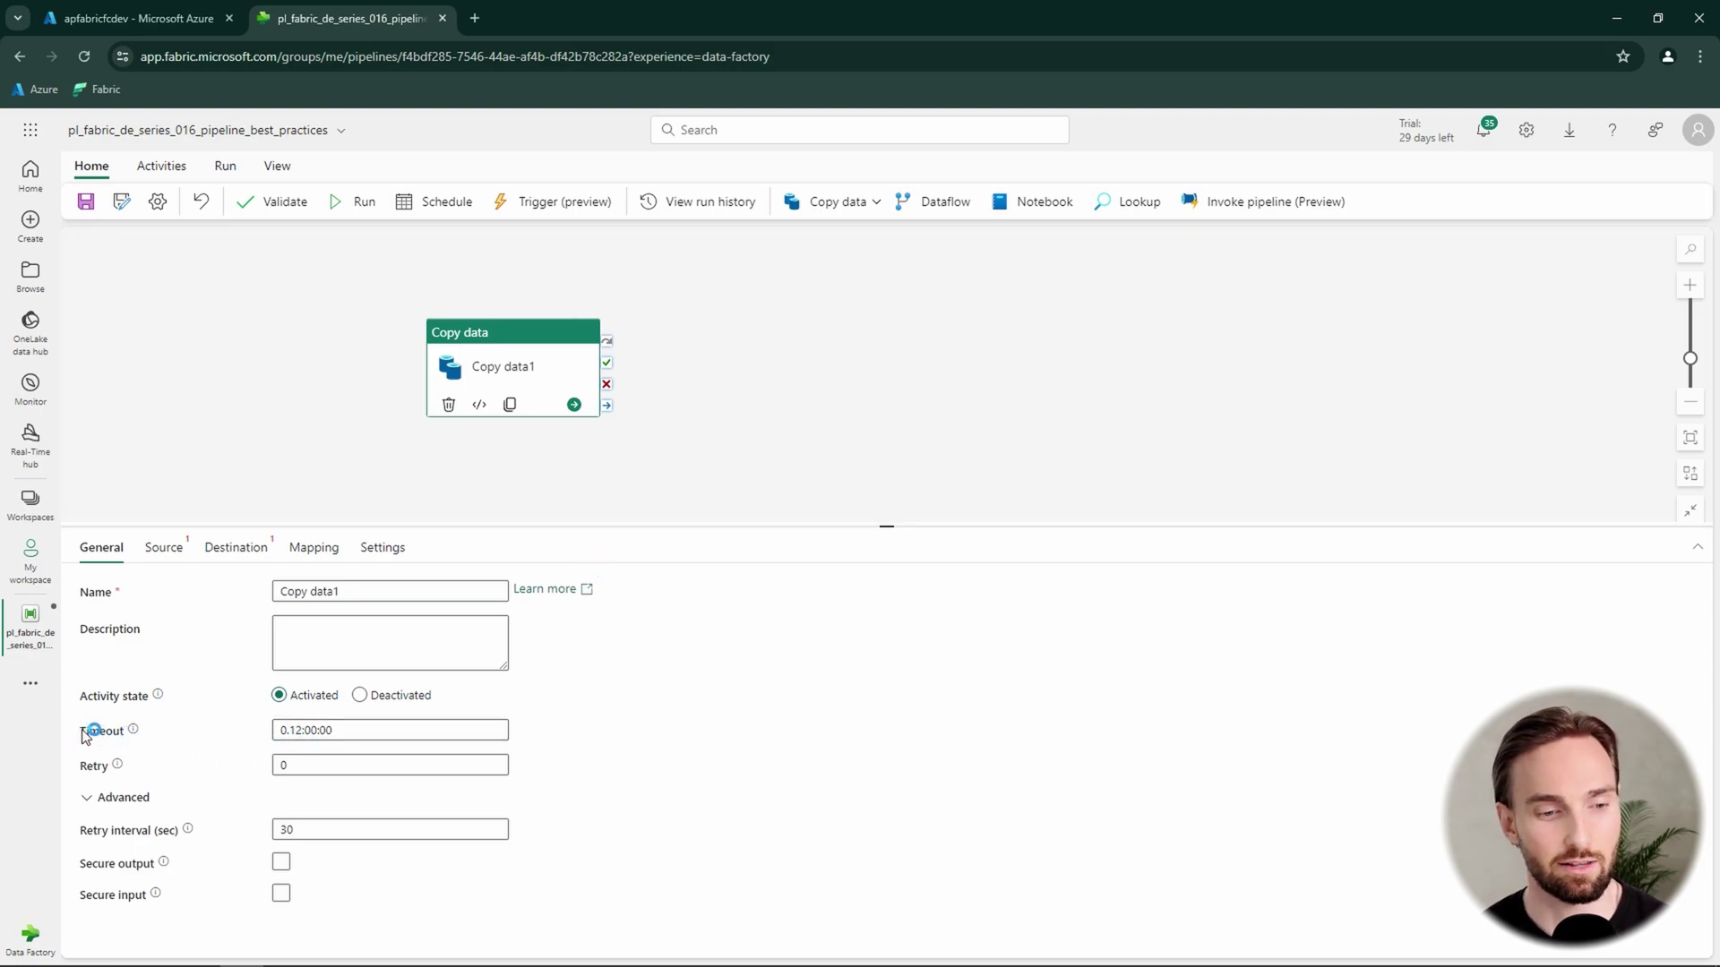
Highlight Copy data1's timeout and retry settings, then its 0.12:00:00 Timeout value
drag(85, 736, 126, 753)
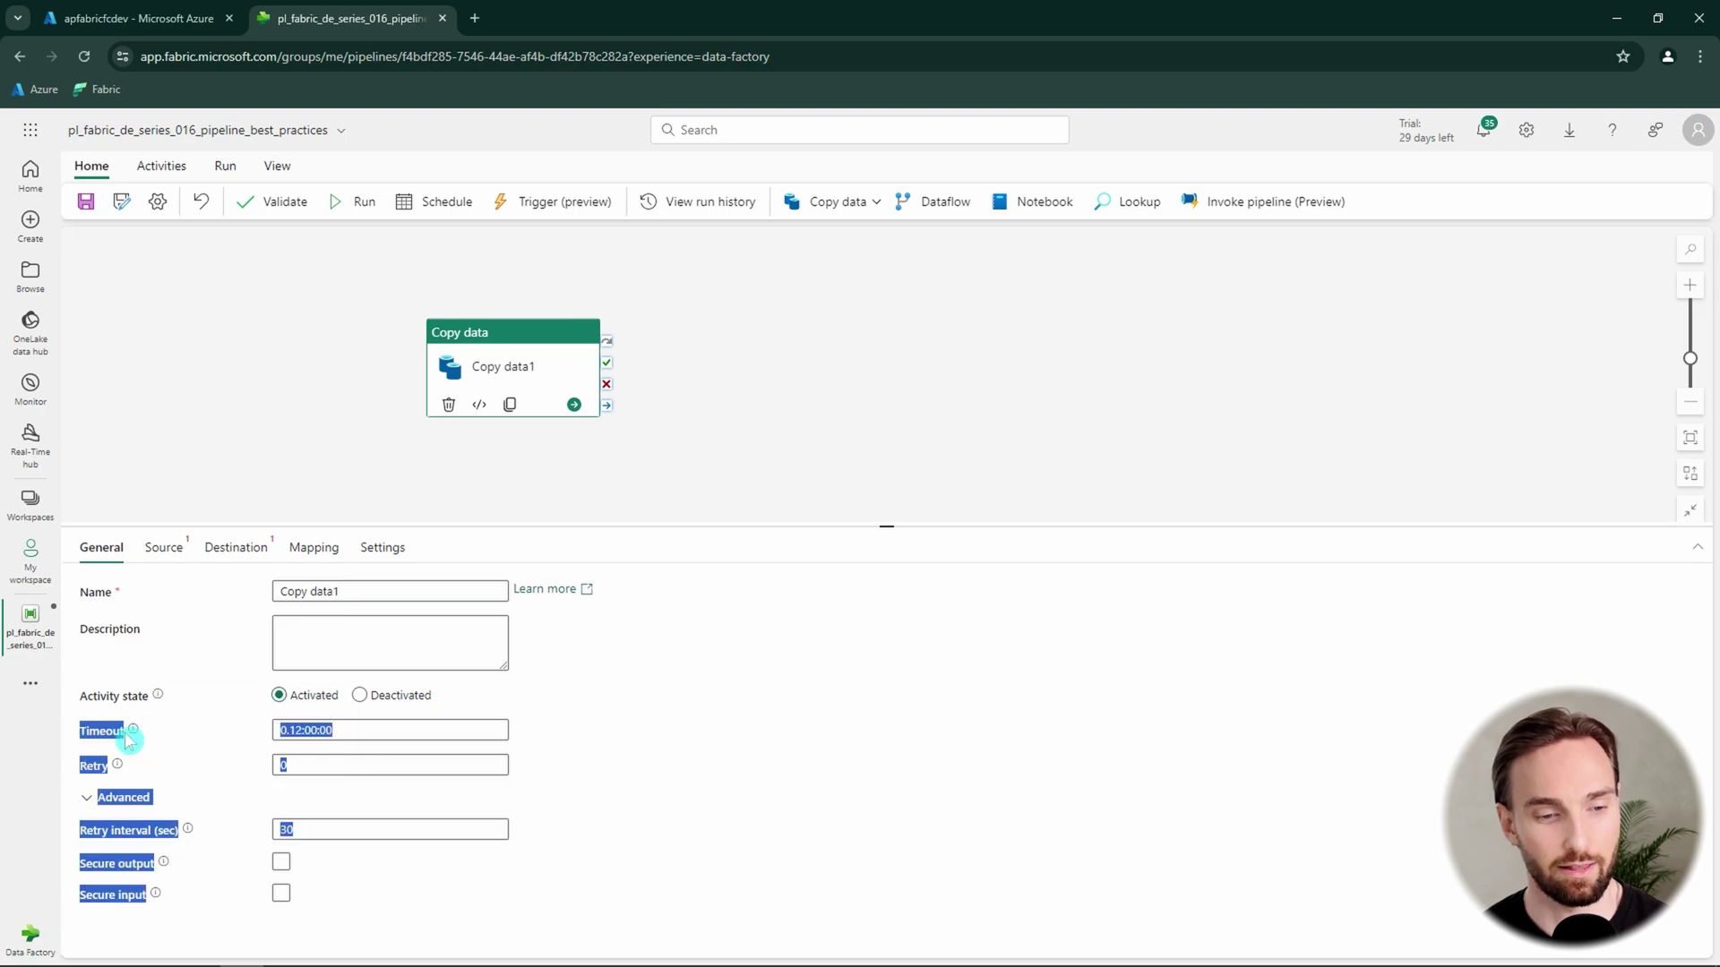
click(368, 733)
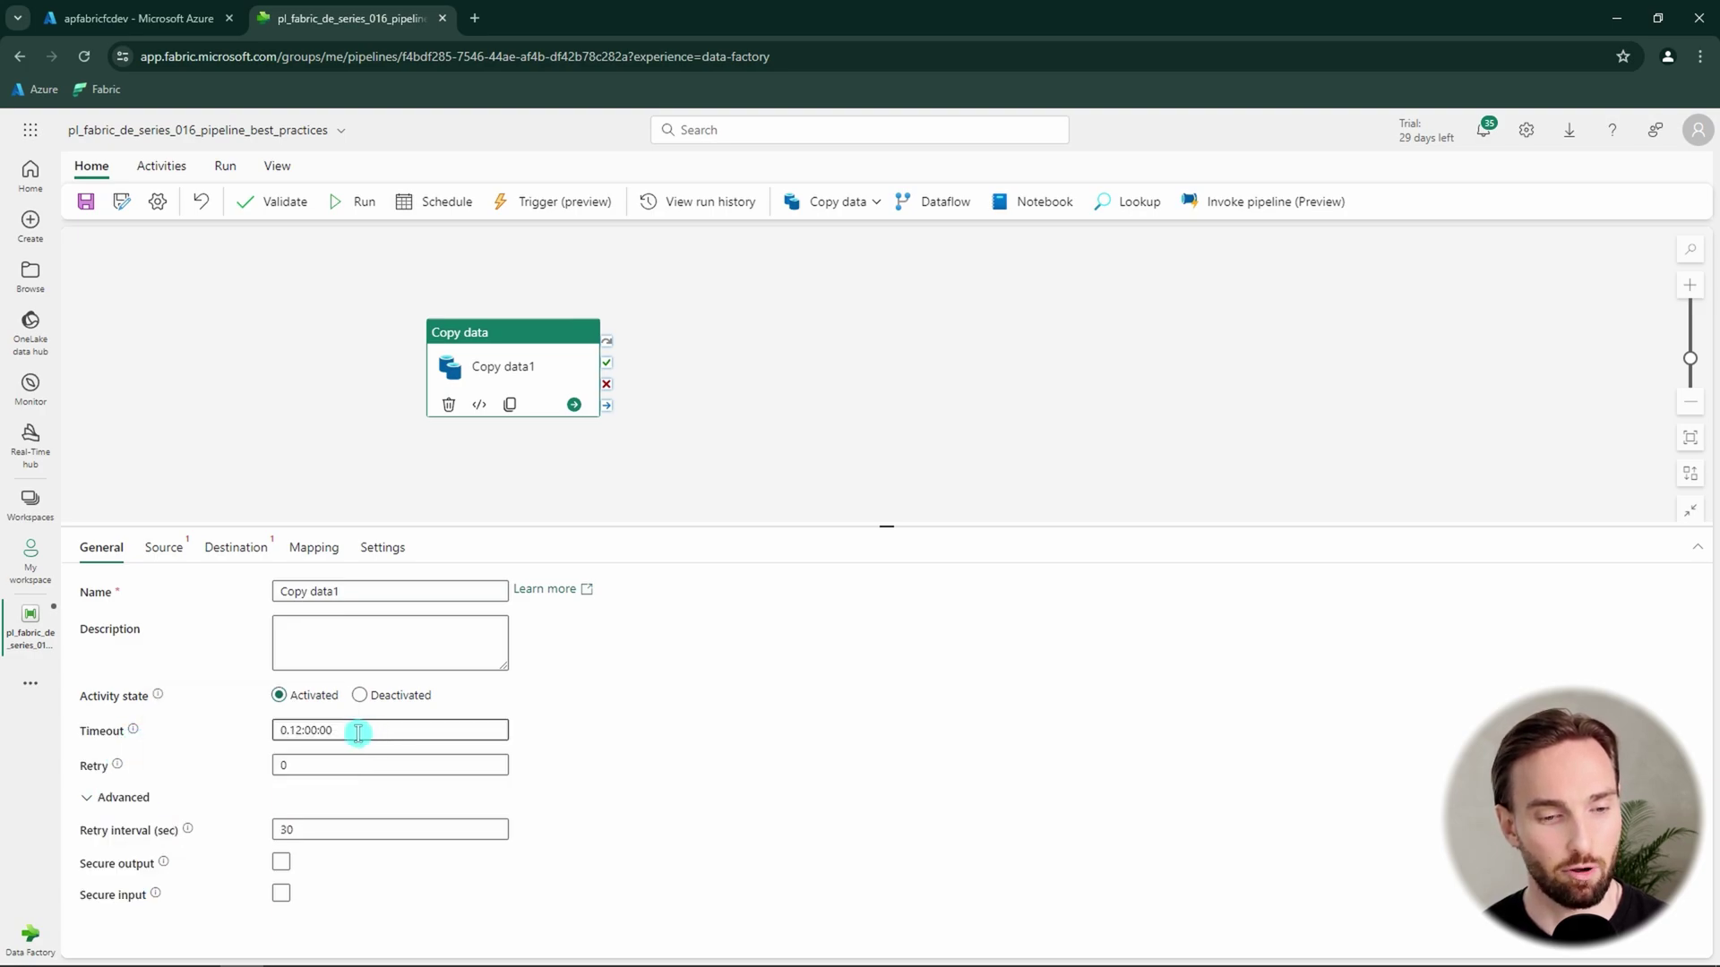
drag(357, 733, 266, 741)
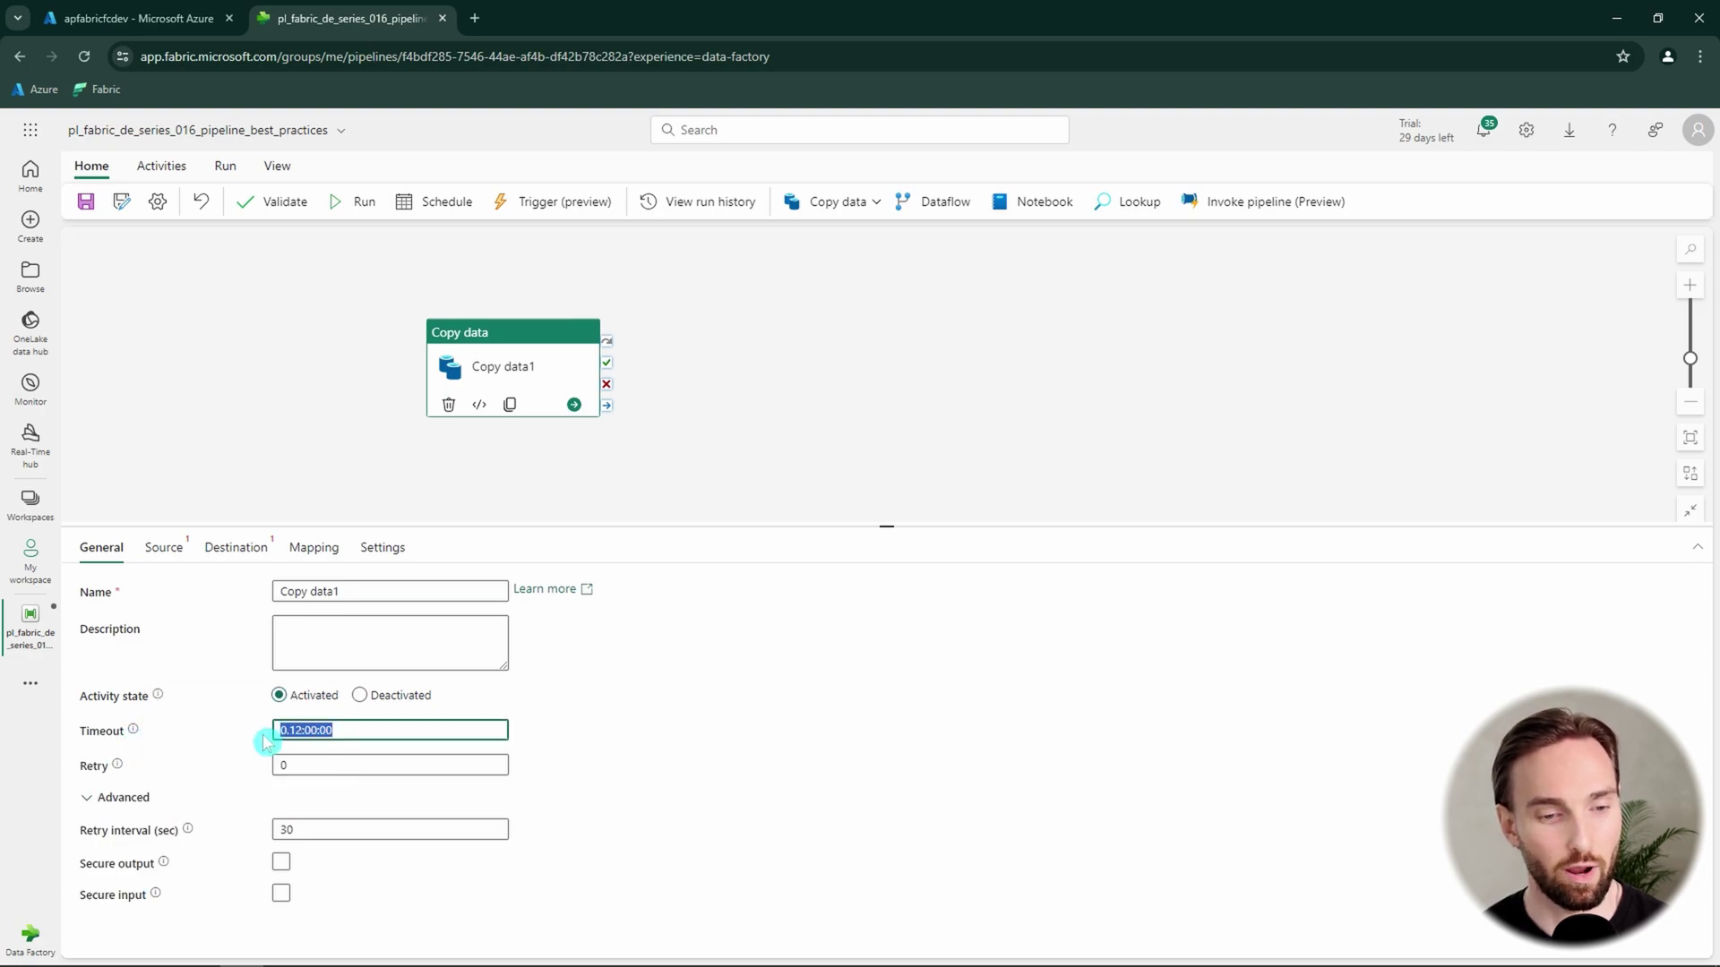
click(660, 460)
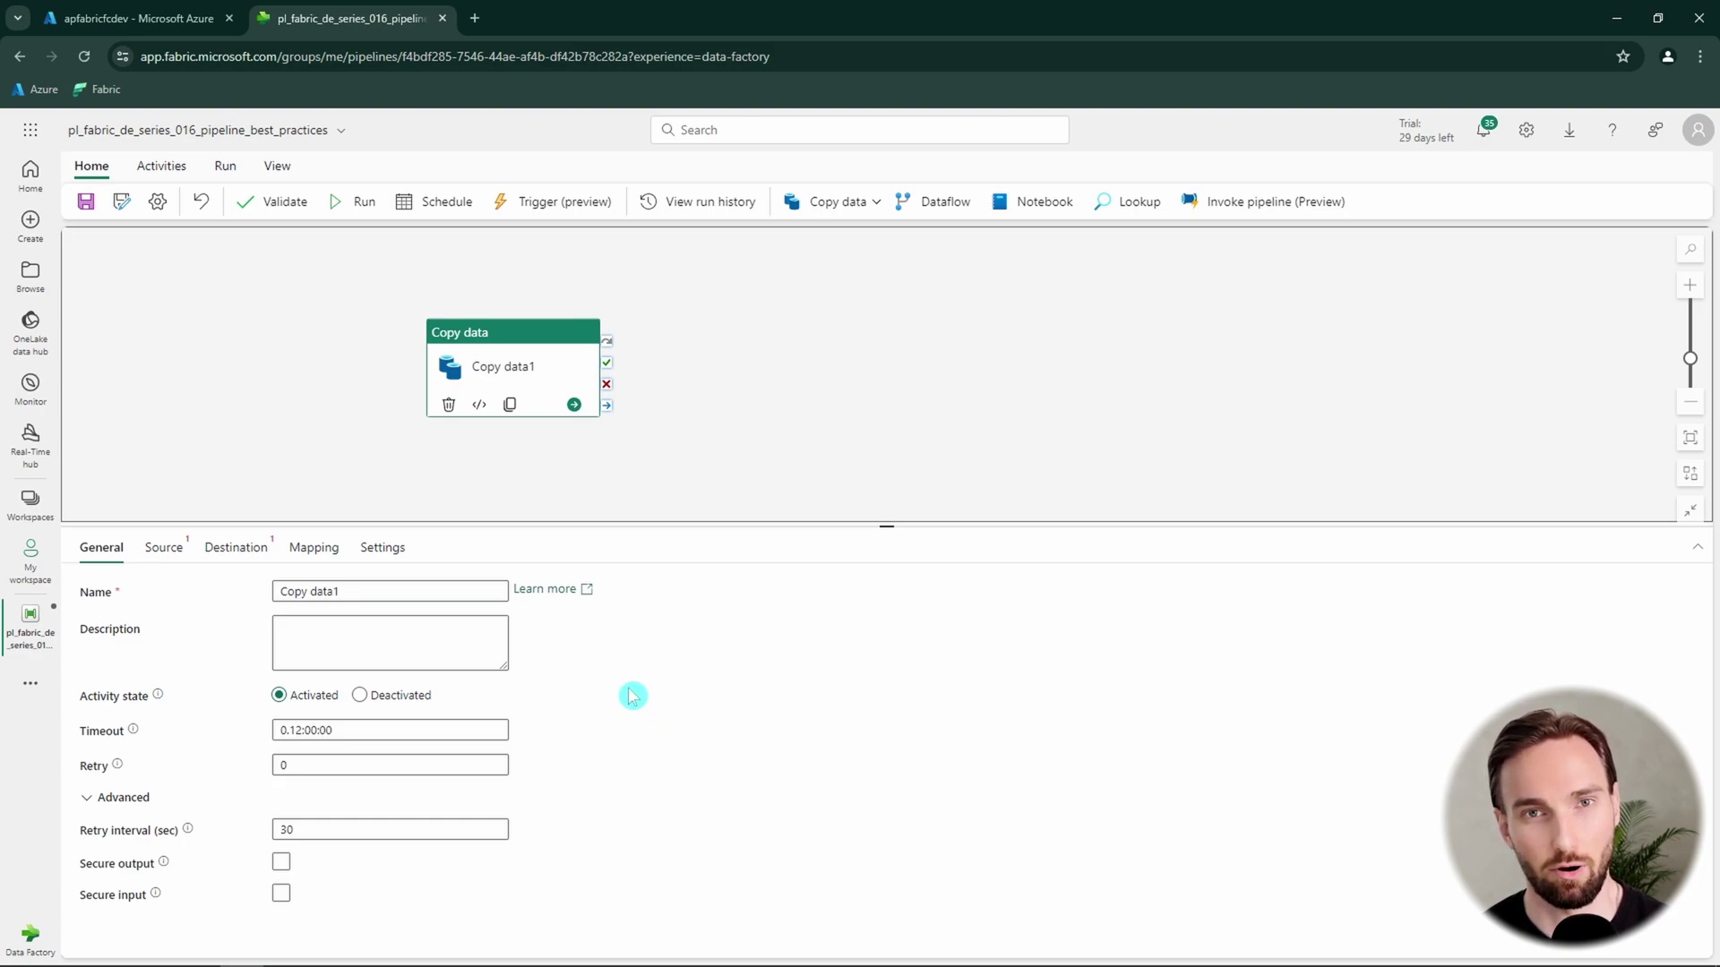
Select and re-highlight the full 0.12:00:00 Timeout value and its label for discussion
triple_click(349, 727)
click(349, 729)
triple_click(357, 728)
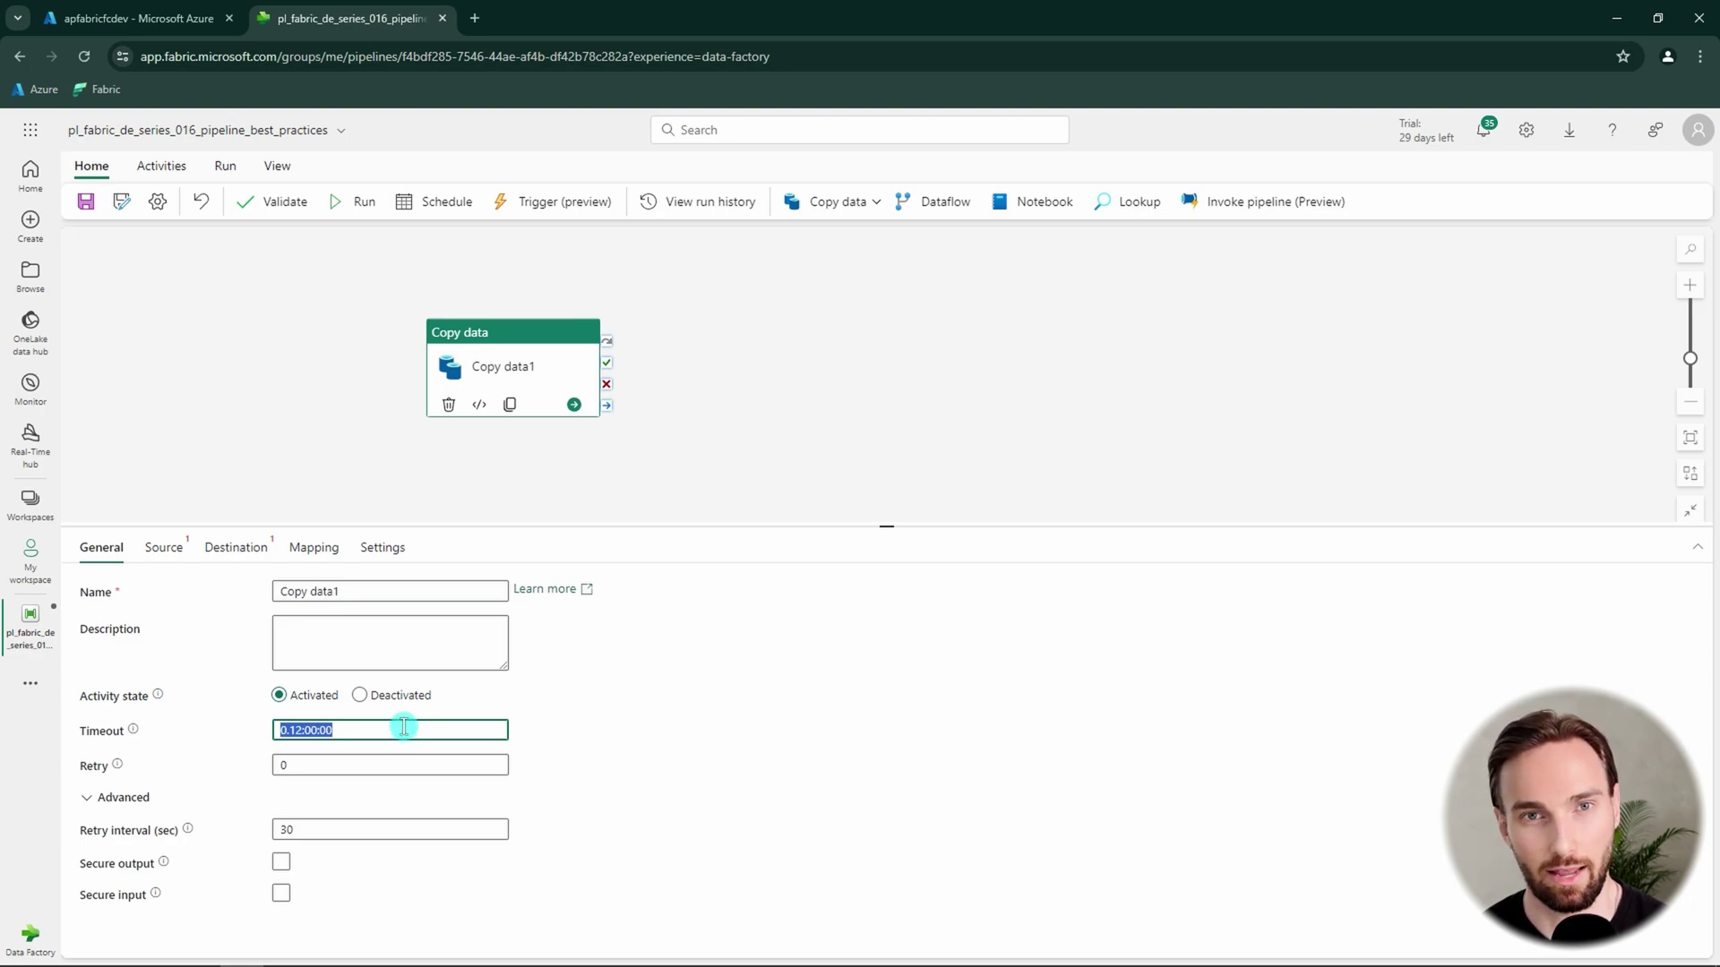
click(352, 734)
drag(352, 734, 268, 731)
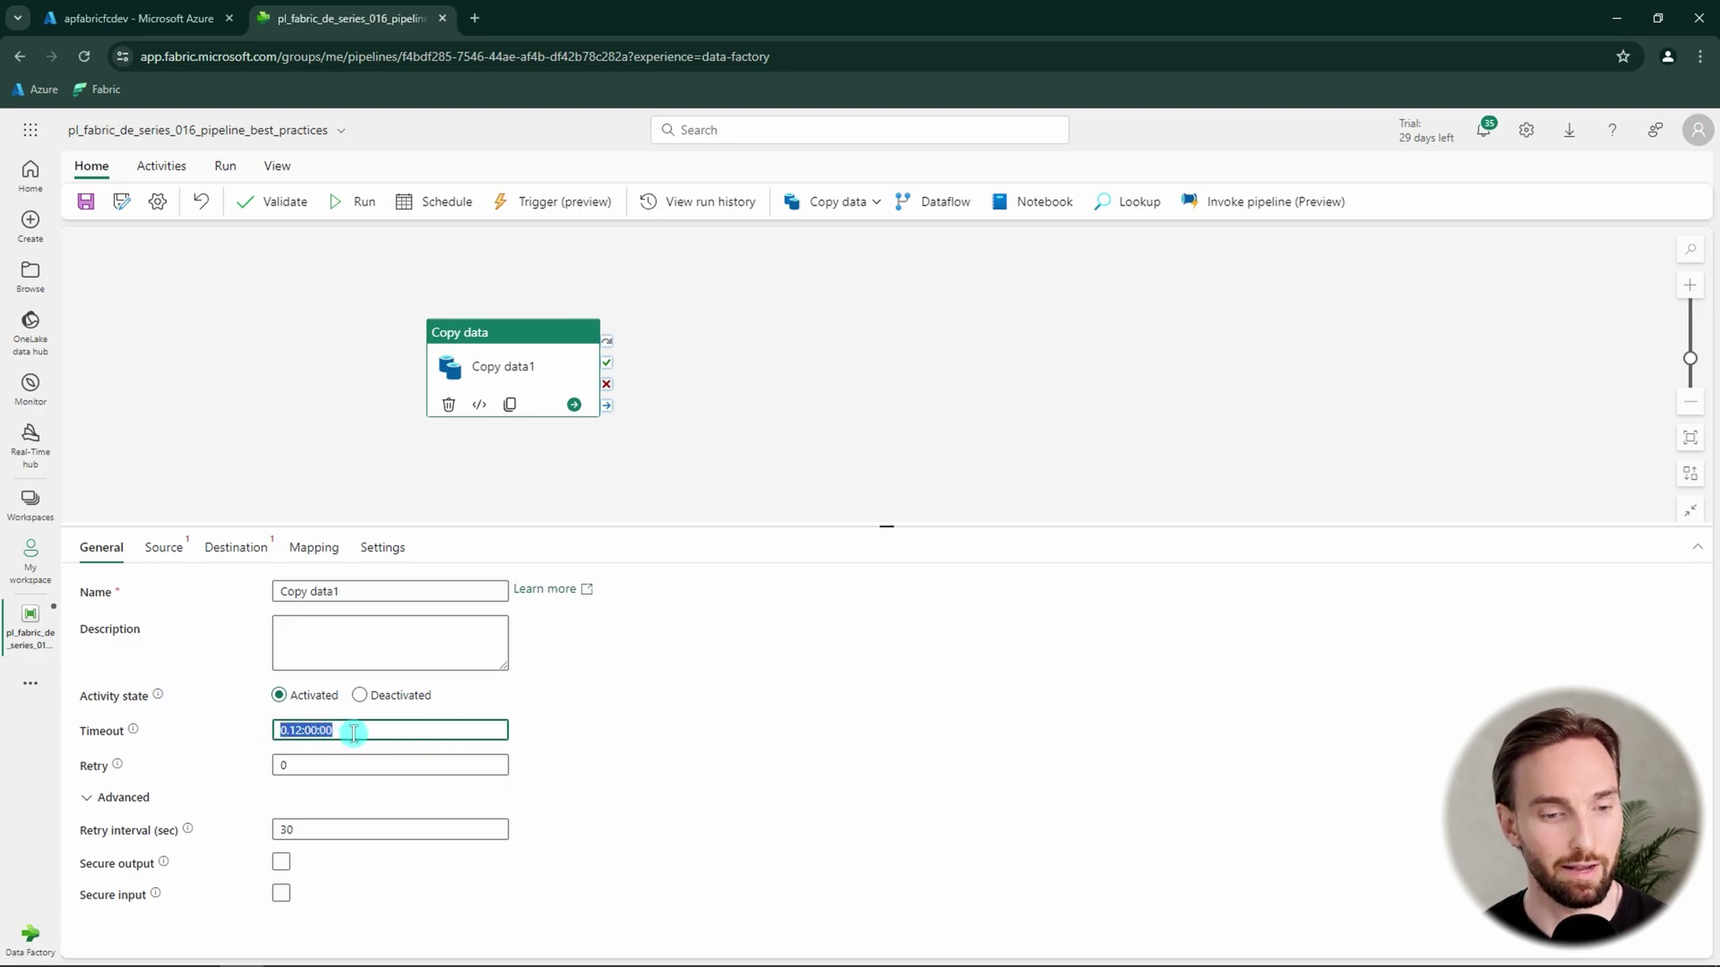
click(354, 732)
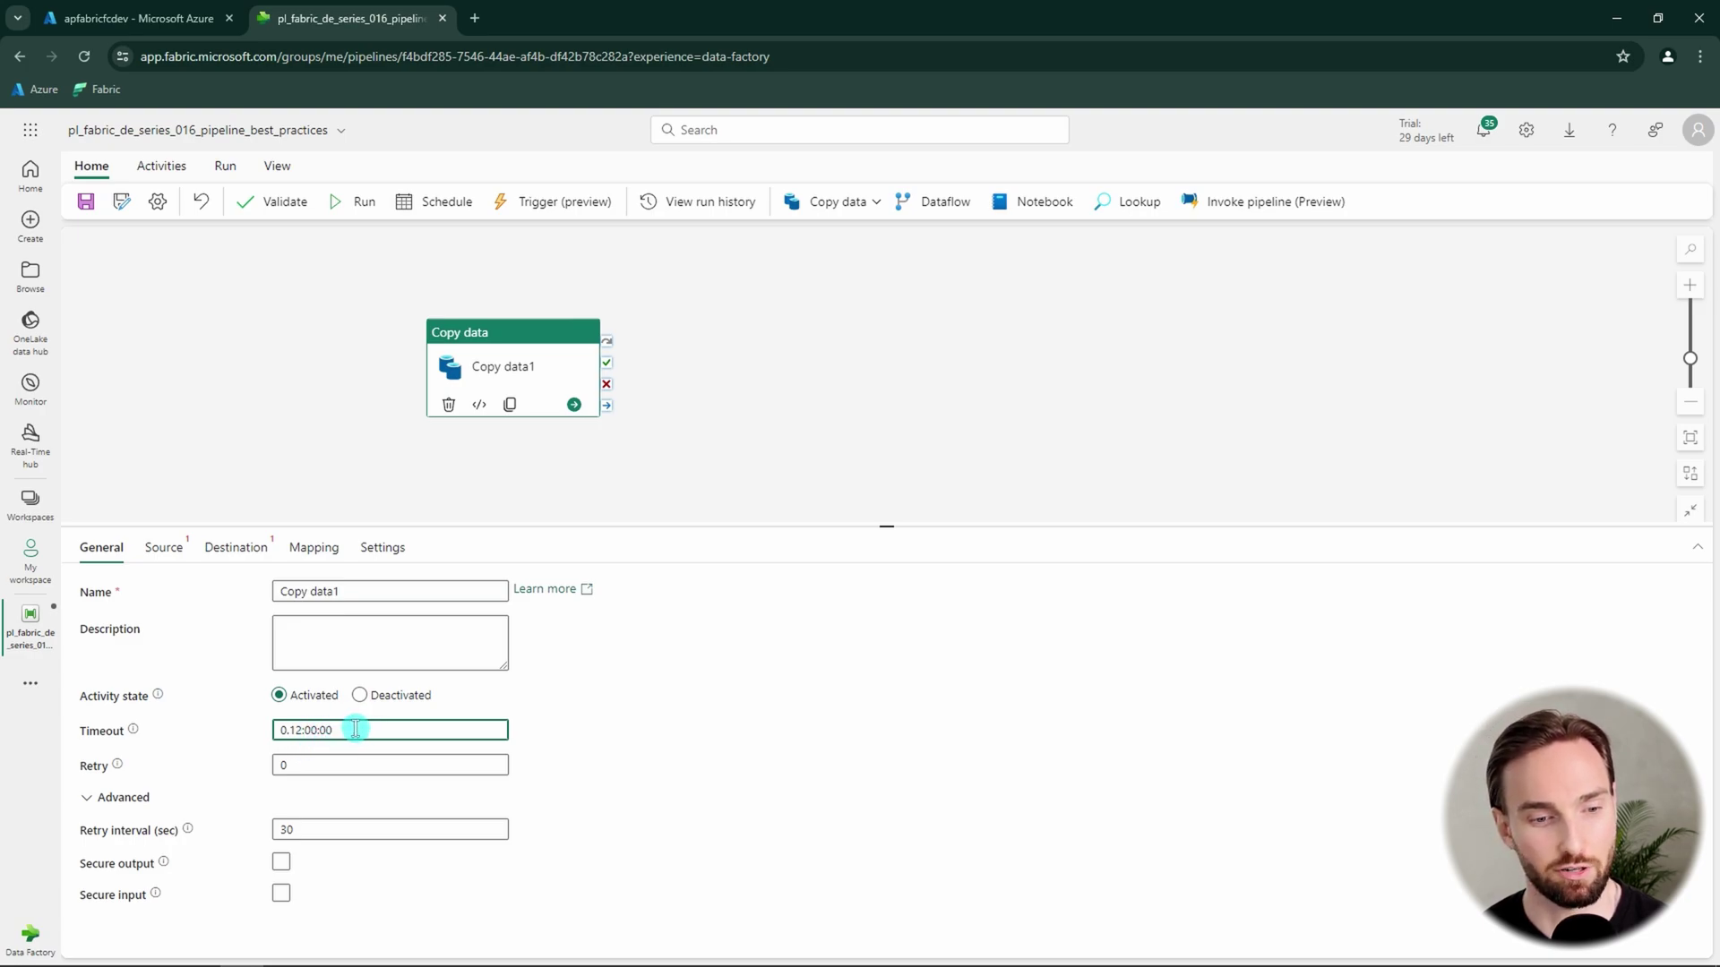
drag(353, 732, 251, 731)
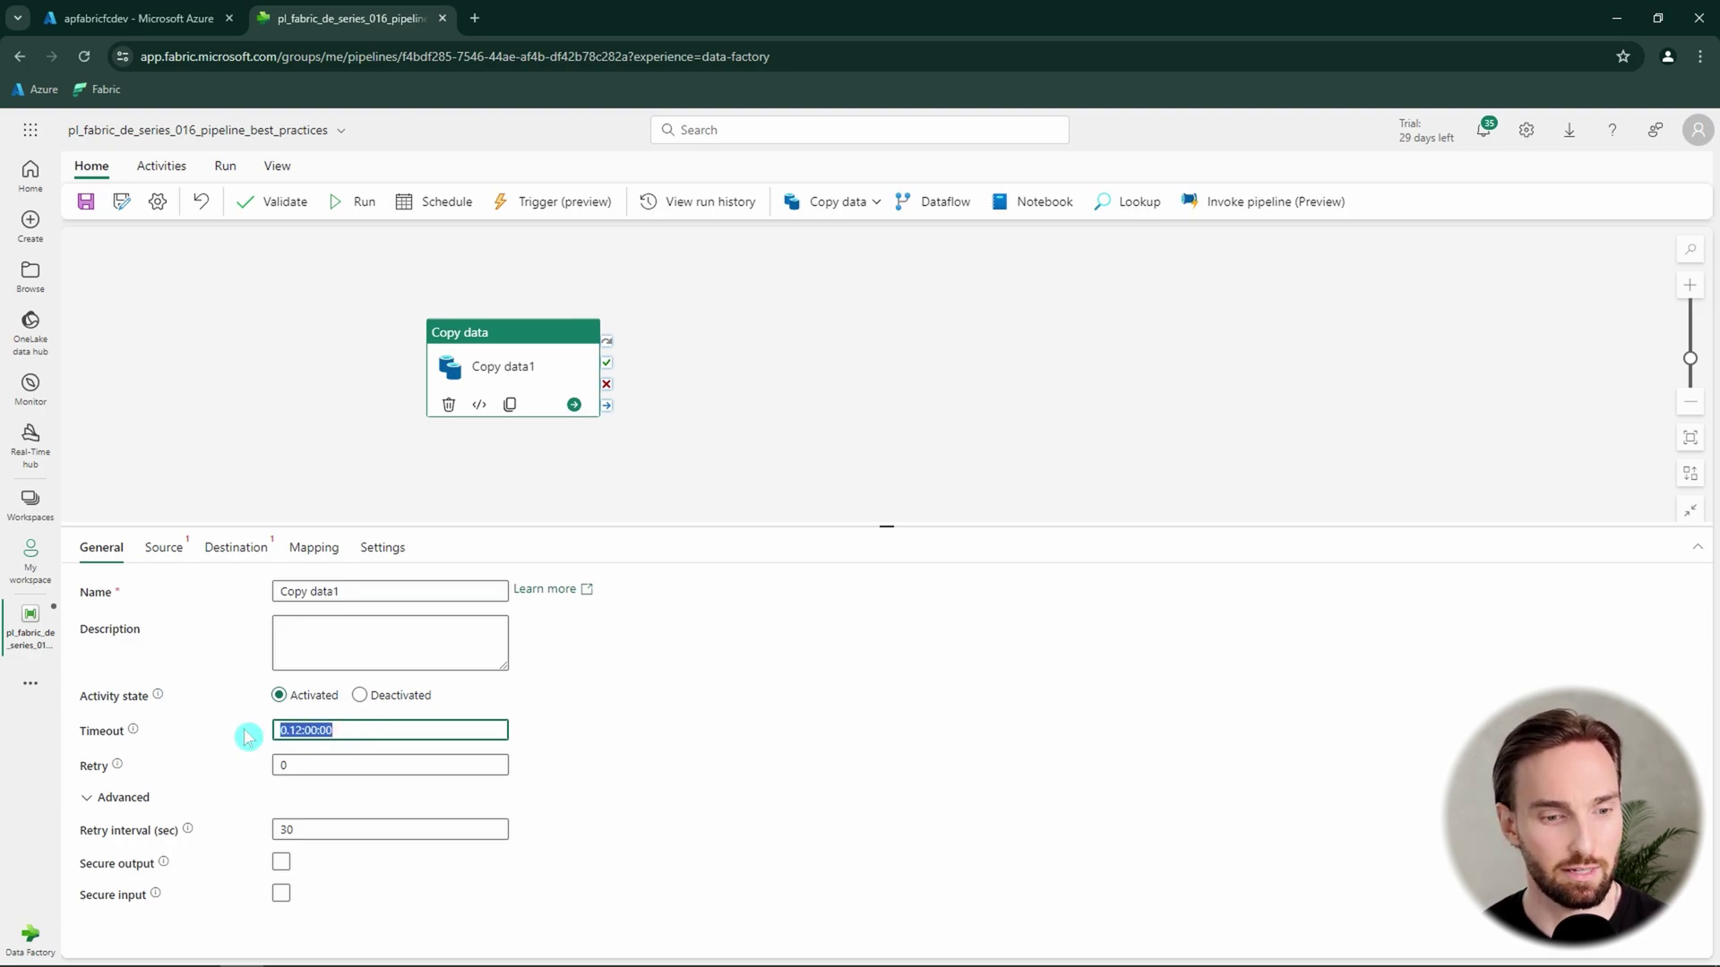
double_click(99, 731)
click(178, 759)
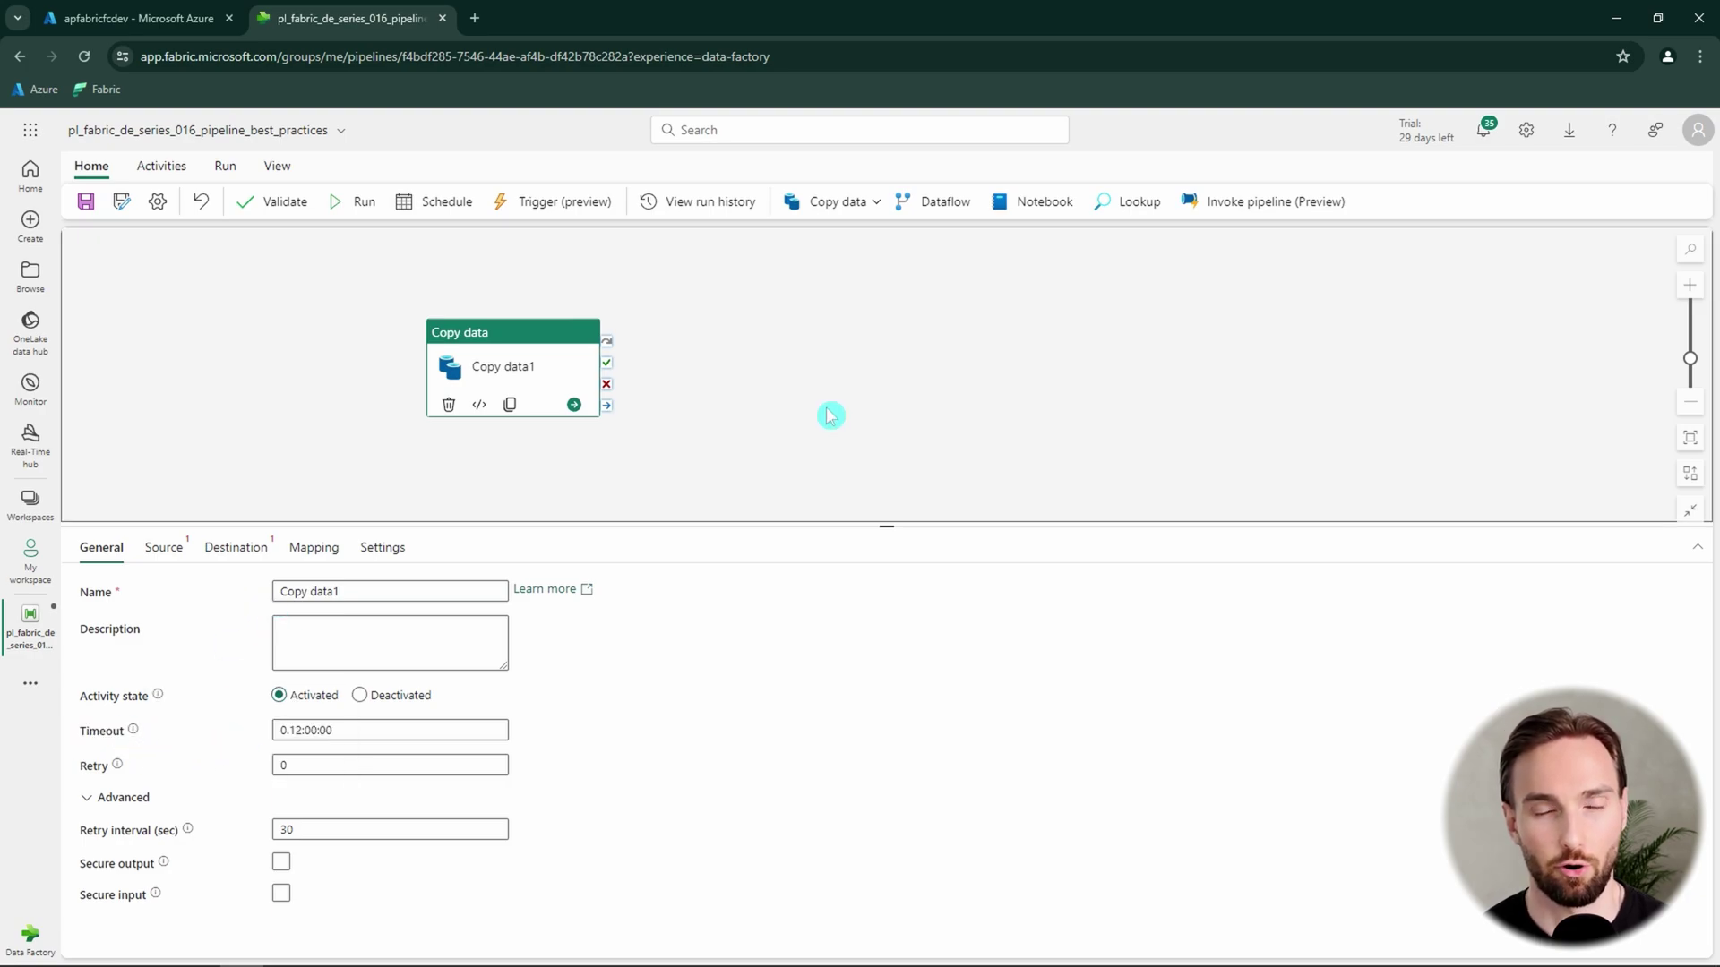
Show the pipeline-wide settings and set Concurrency to 1
click(792, 389)
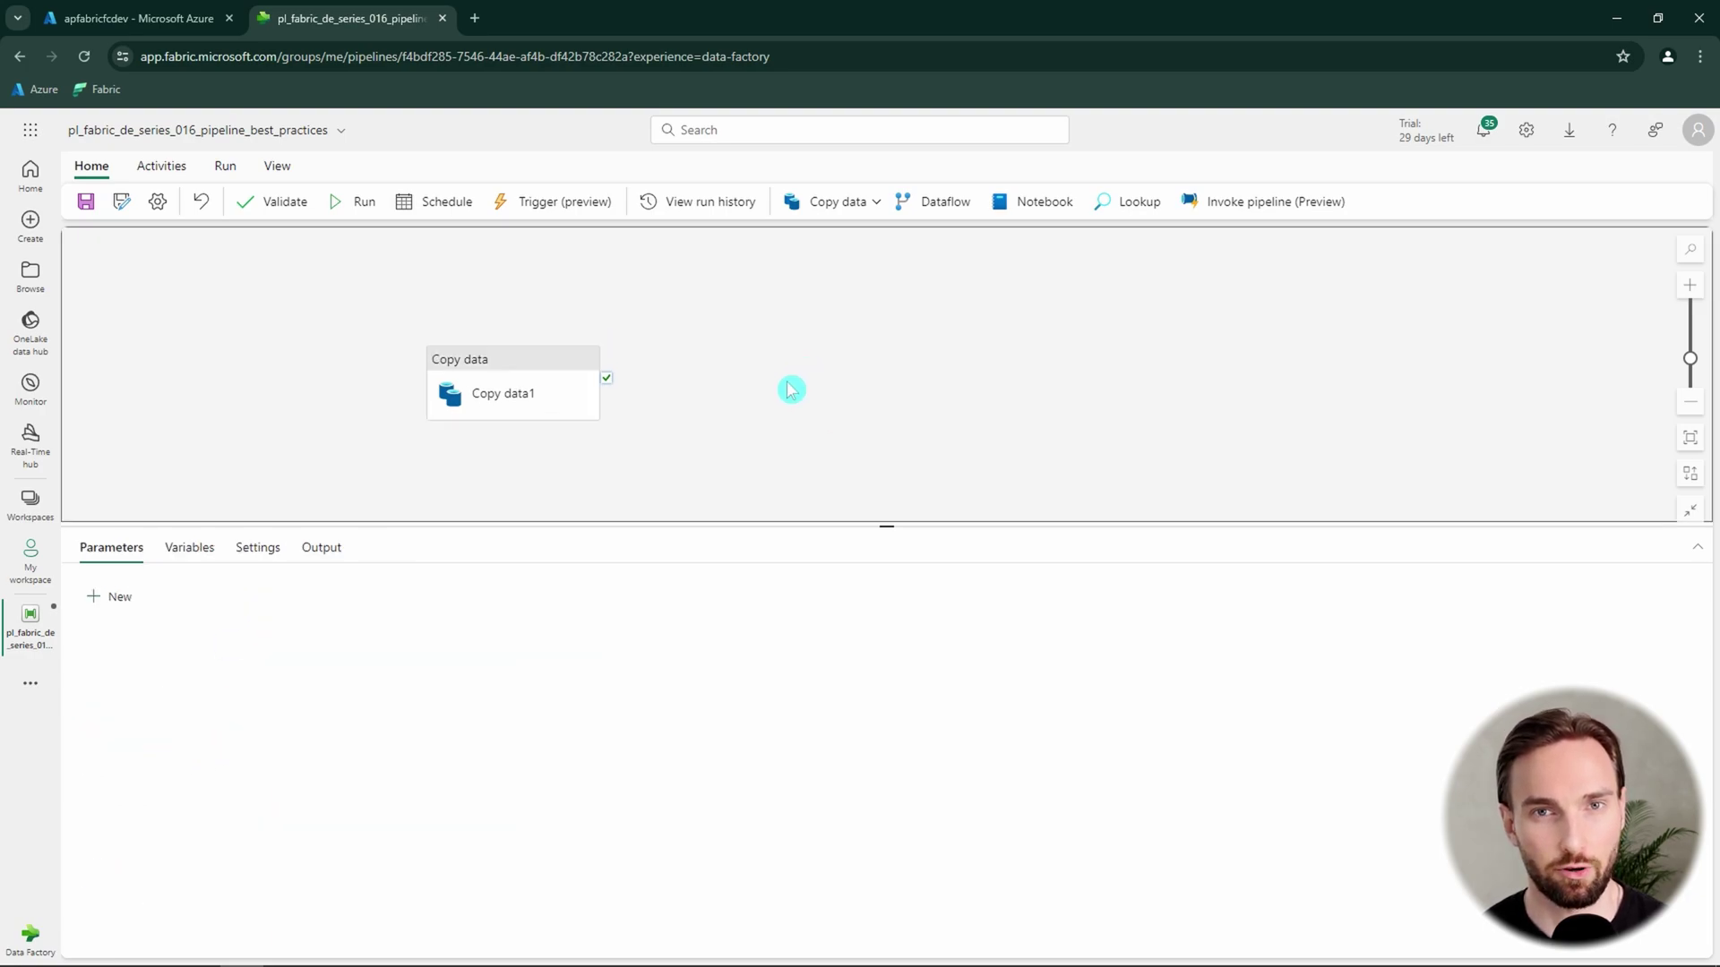
click(257, 547)
mouse_move(179, 589)
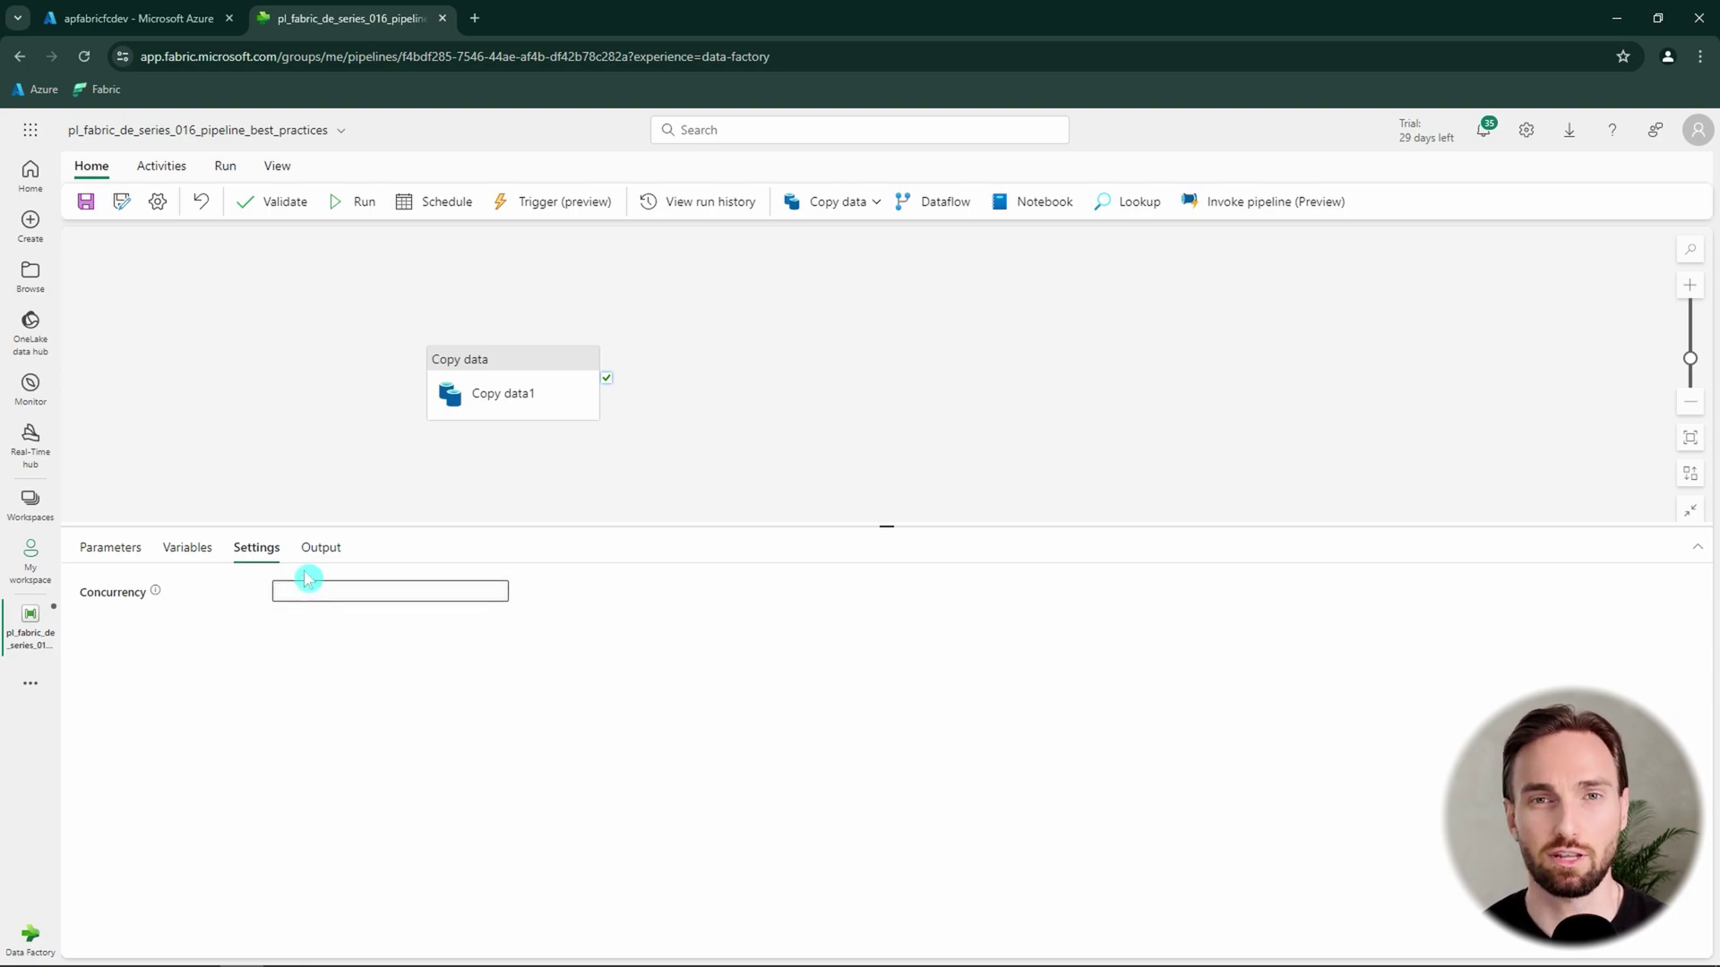
click(371, 592)
text(1)
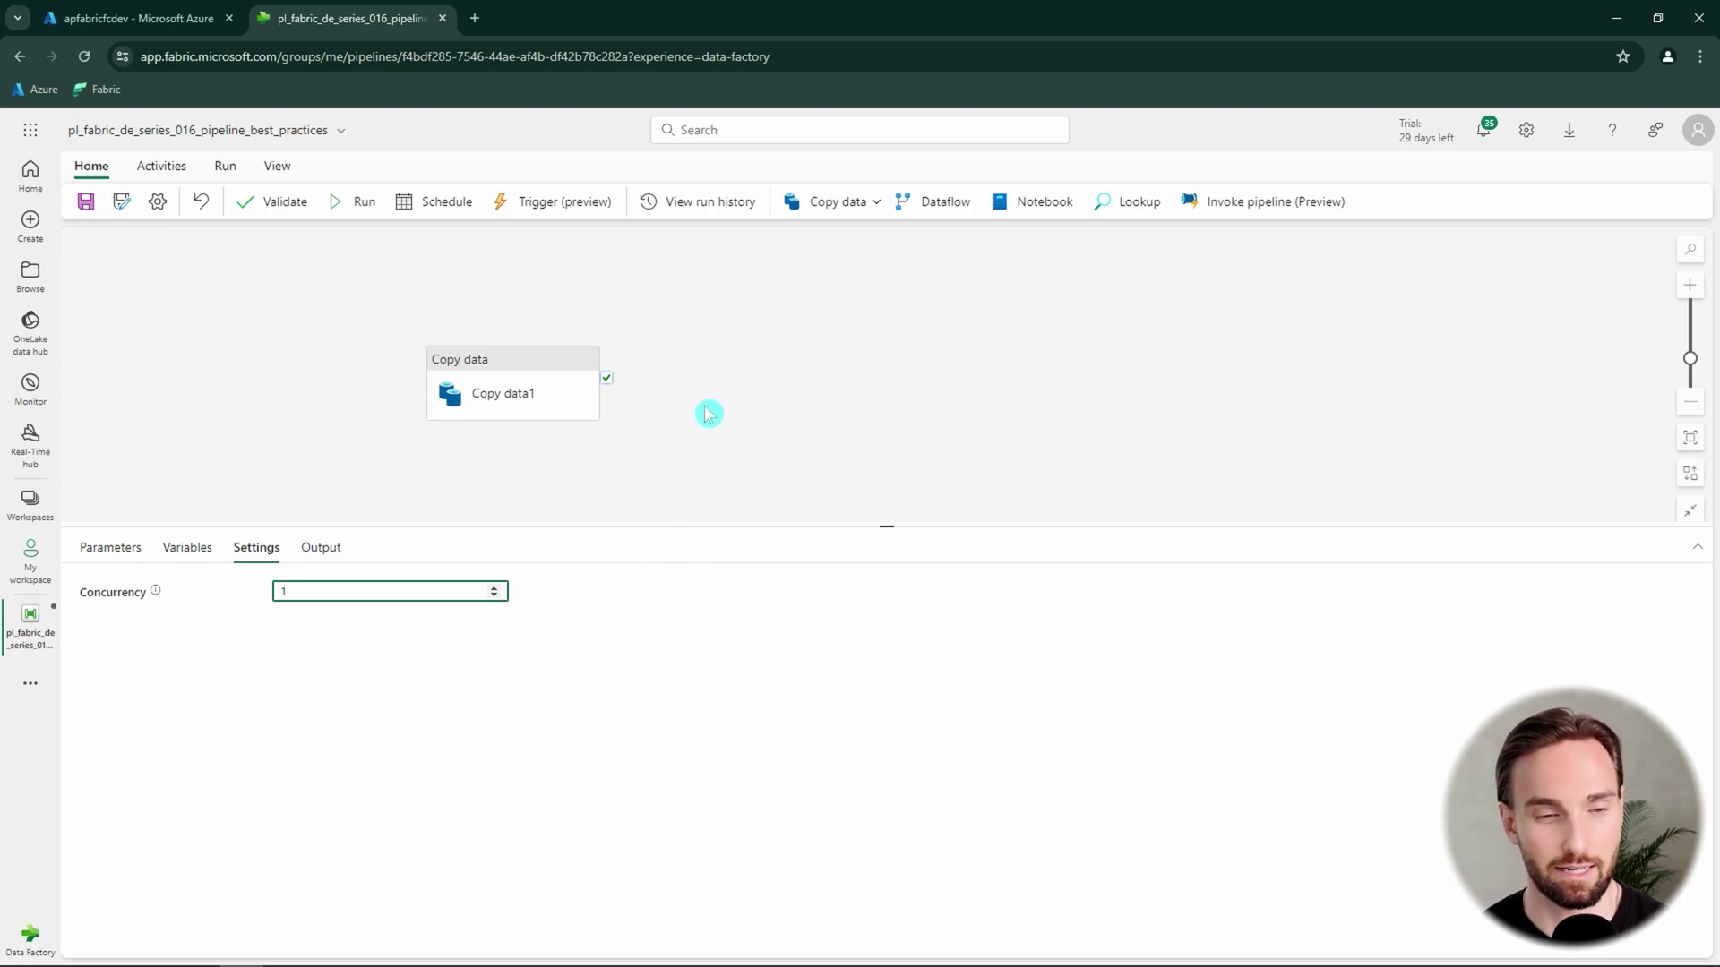
click(151, 588)
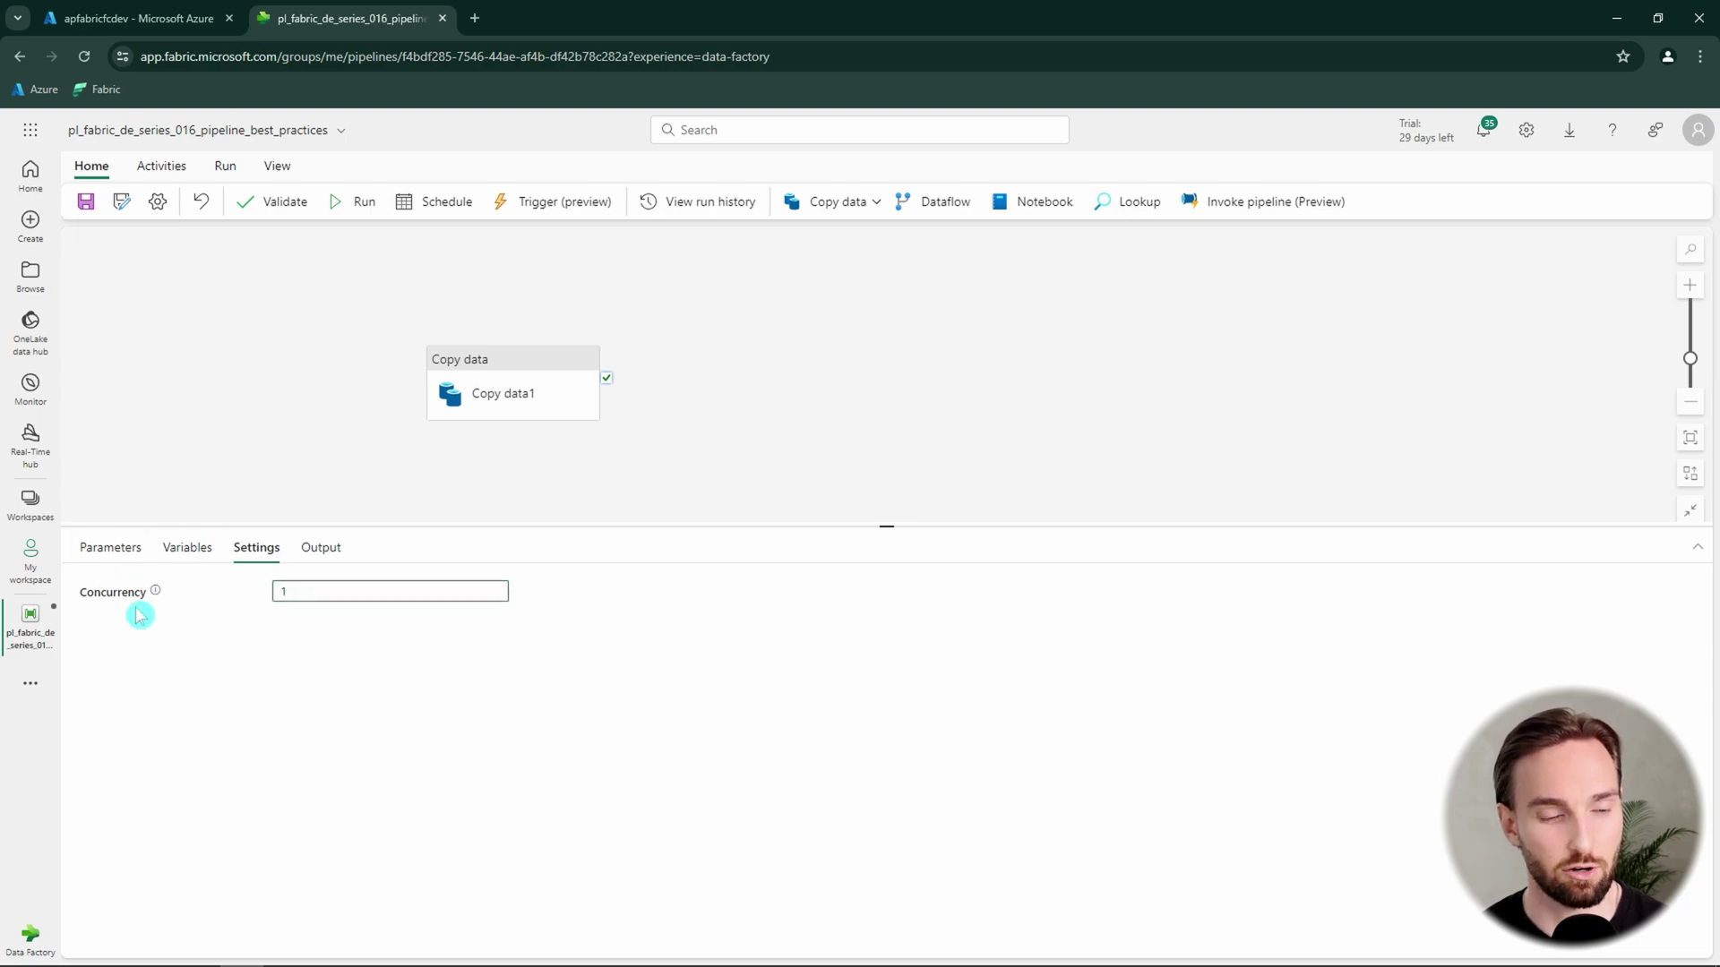
Reselect the Concurrency value, leave it at 1, and enlarge the canvas area
click(296, 593)
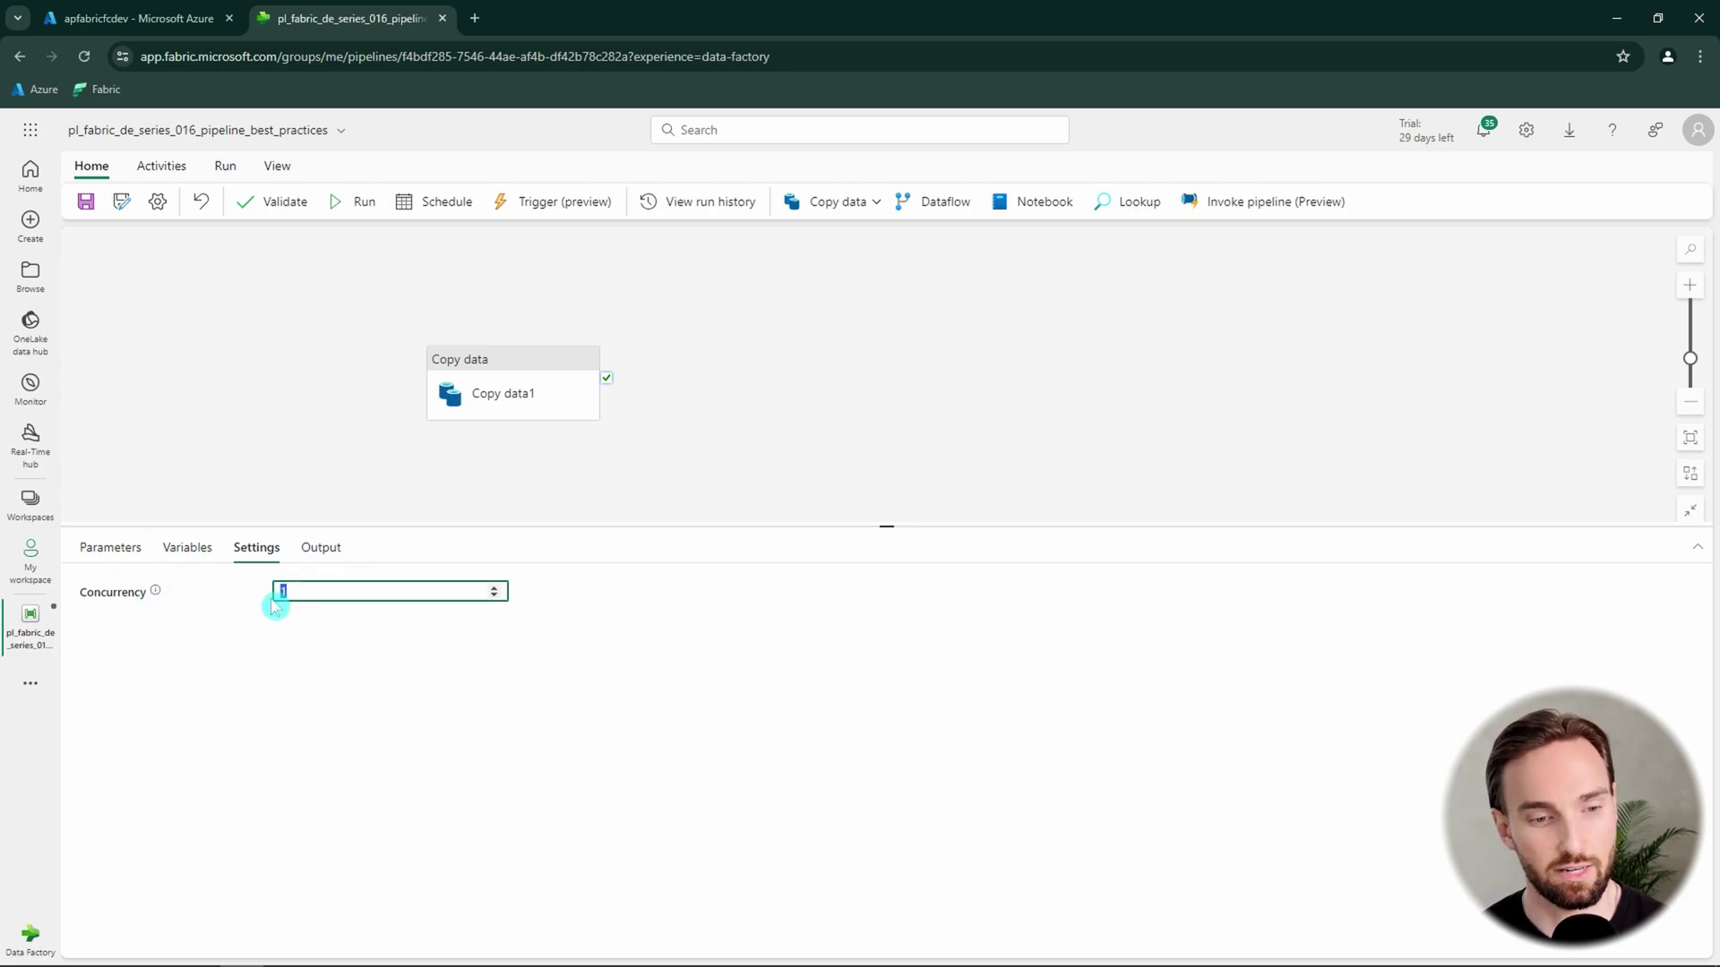
double_click(320, 594)
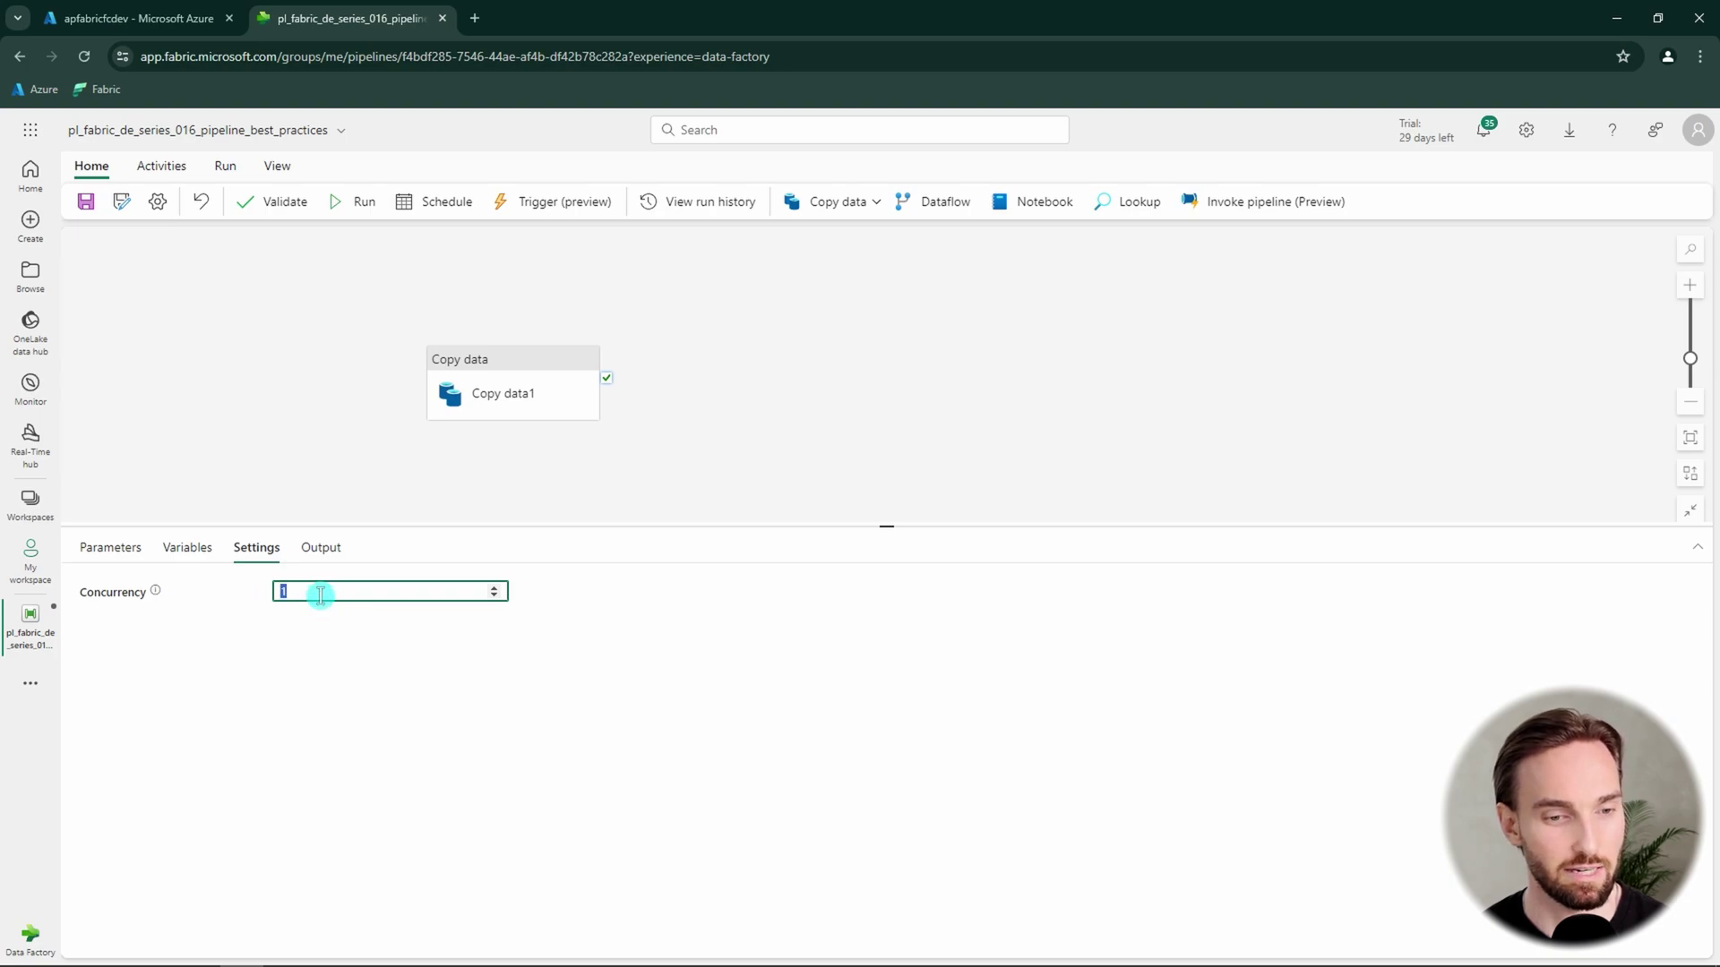
click(578, 592)
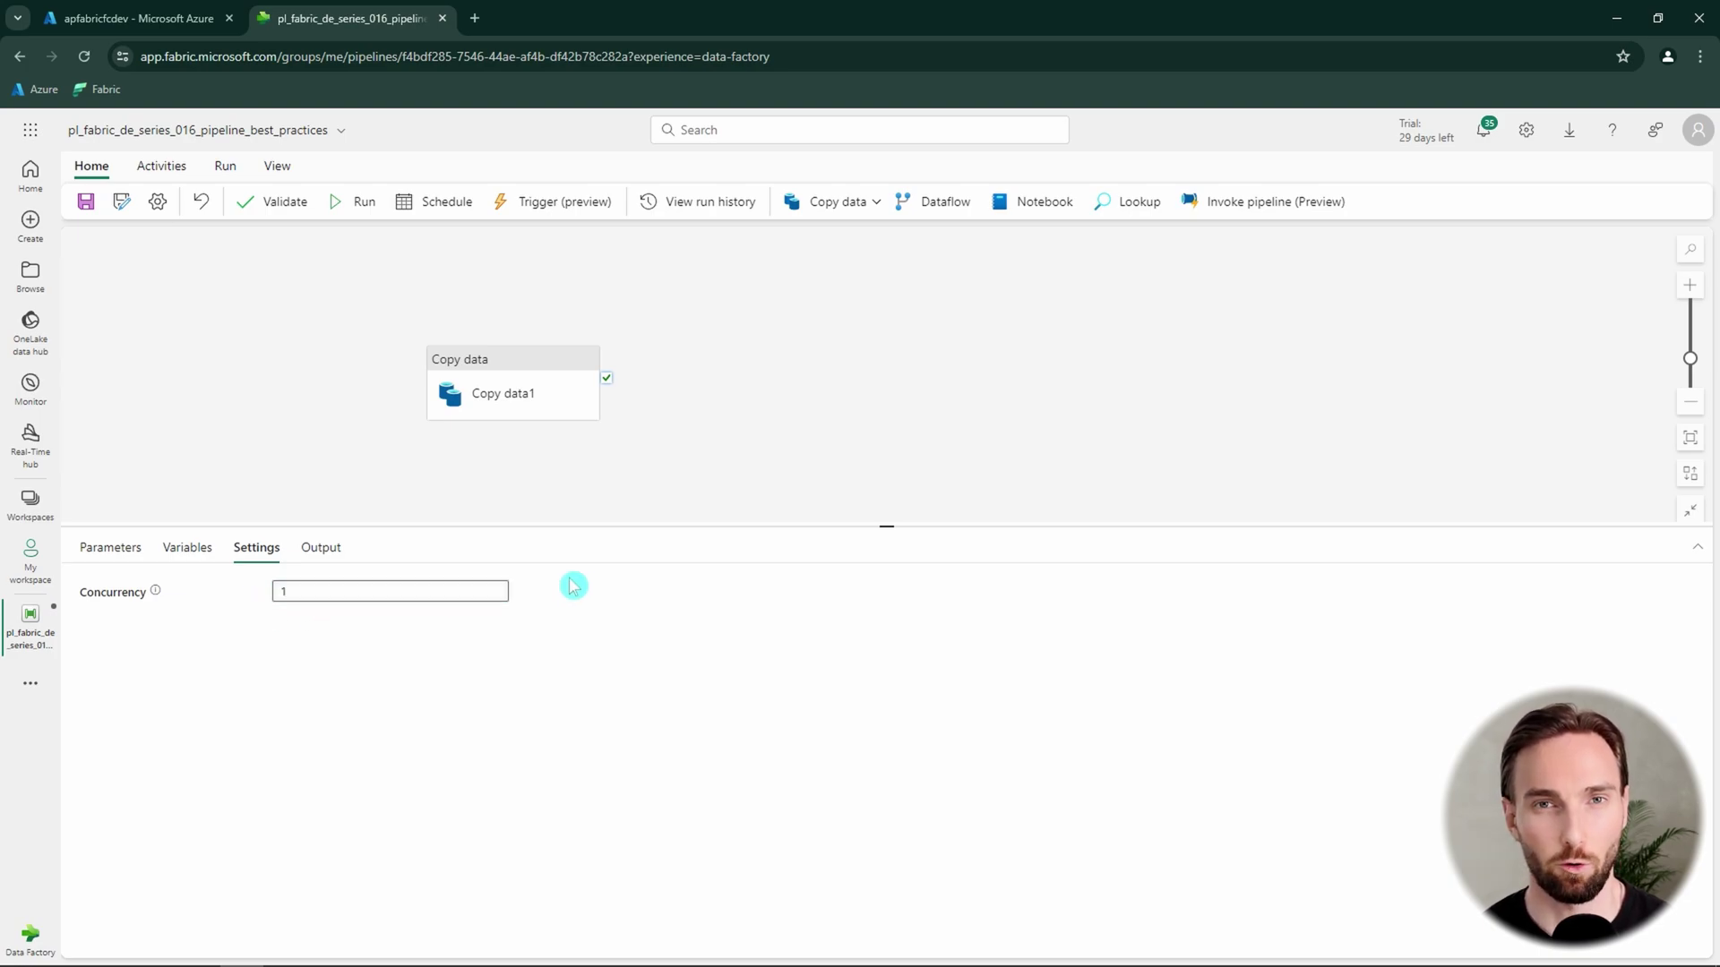
click(311, 591)
double_click(337, 595)
click(390, 635)
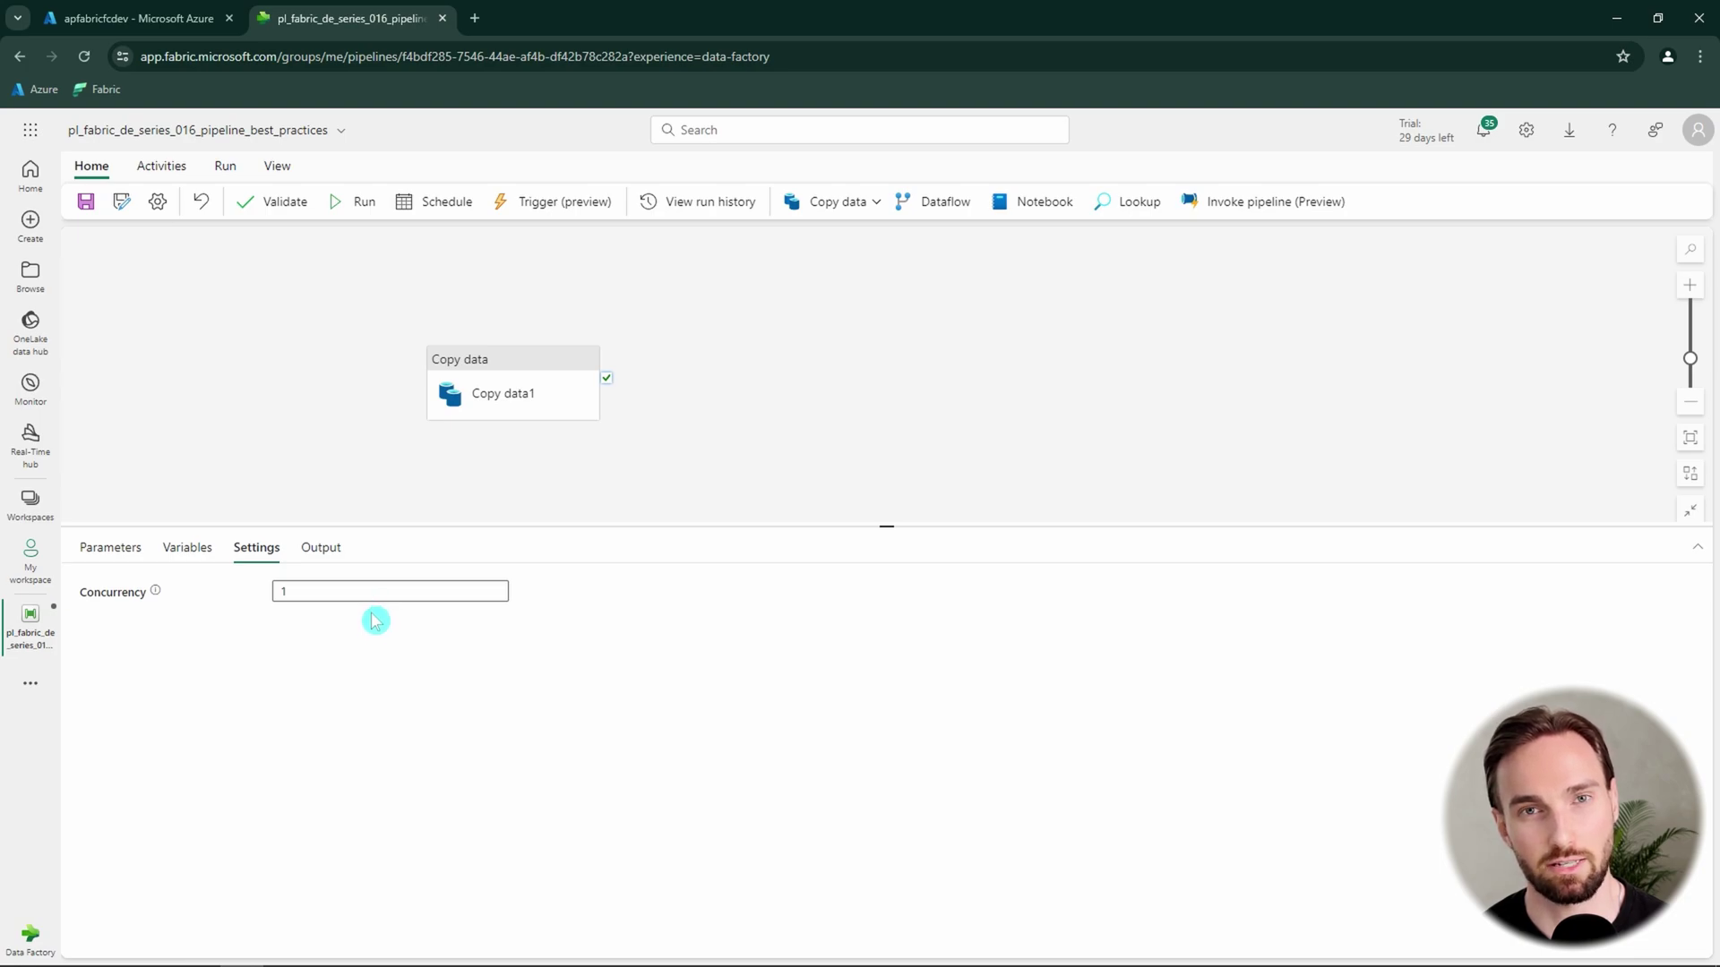
click(287, 591)
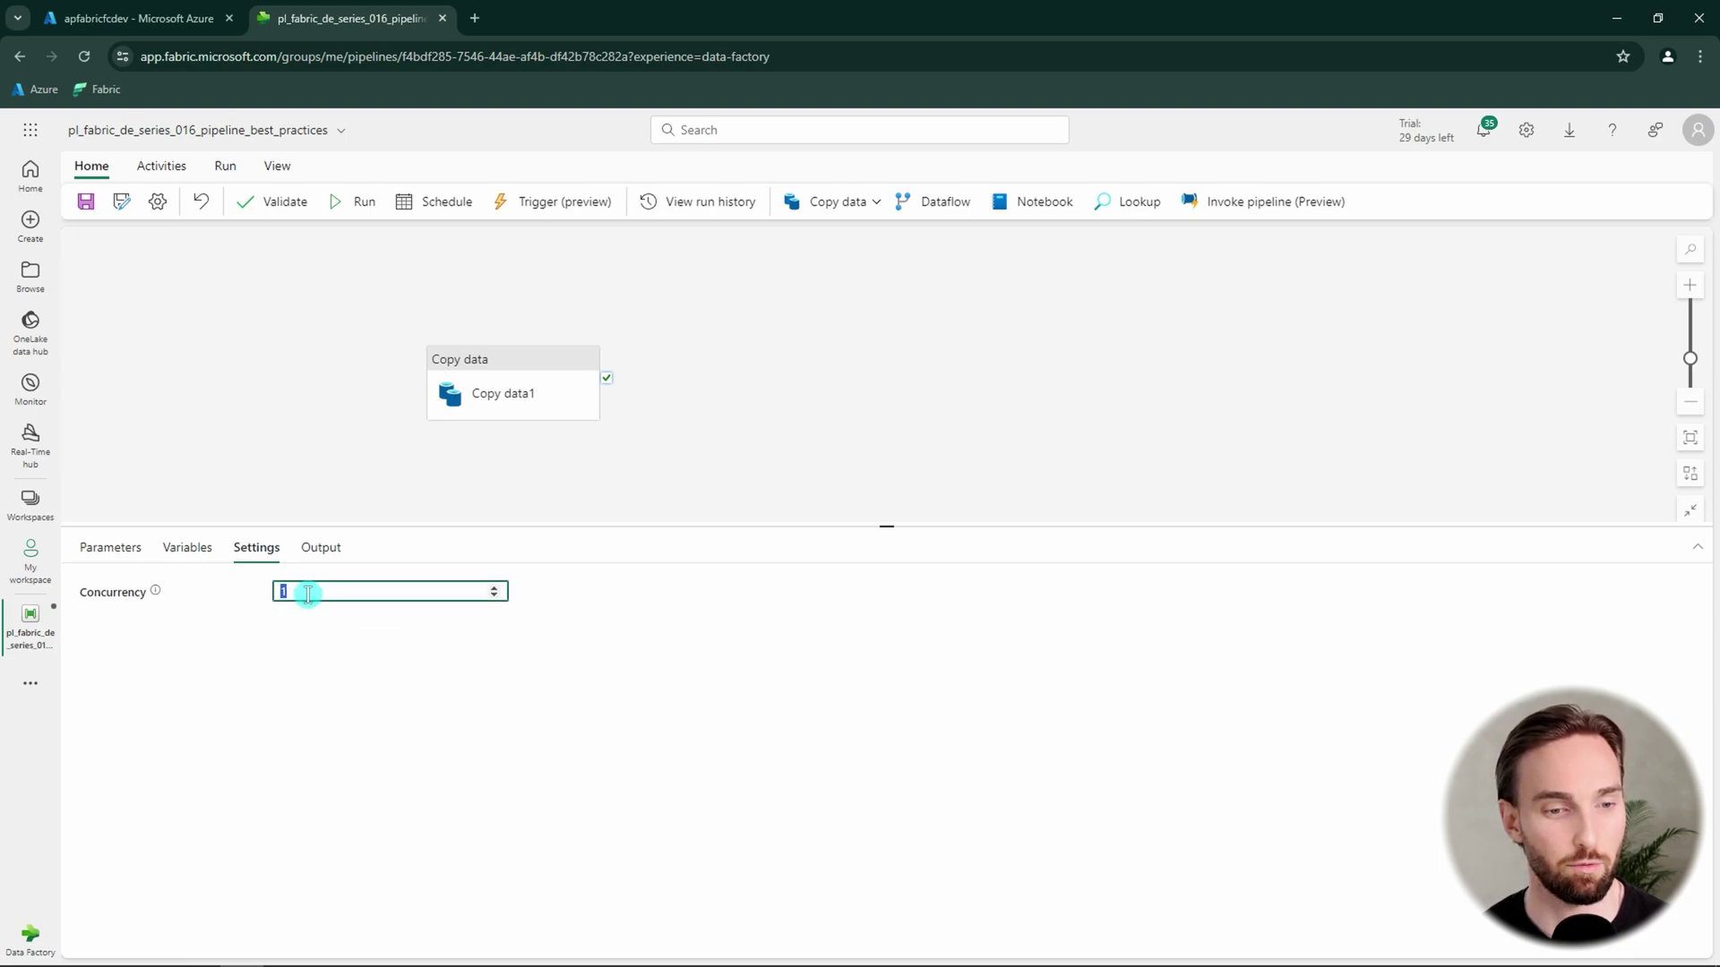
click(319, 592)
double_click(302, 598)
click(660, 401)
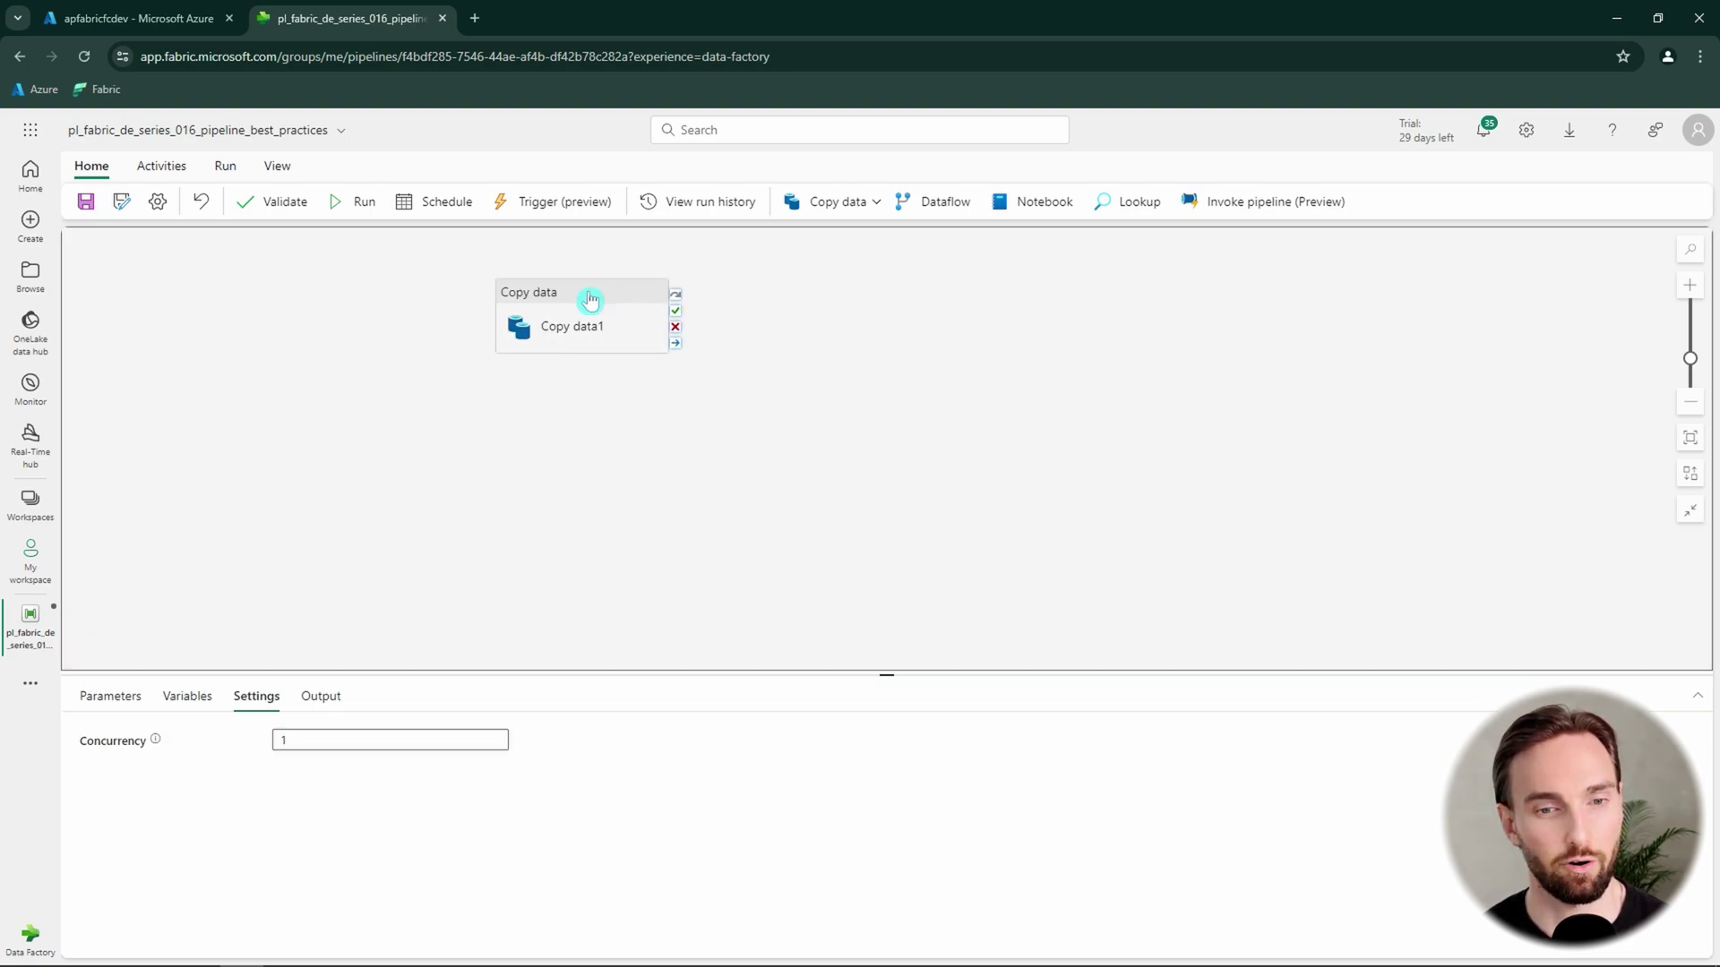
Delete Copy data1, then add four new Copy data activities to the canvas
click(588, 328)
key(Delete)
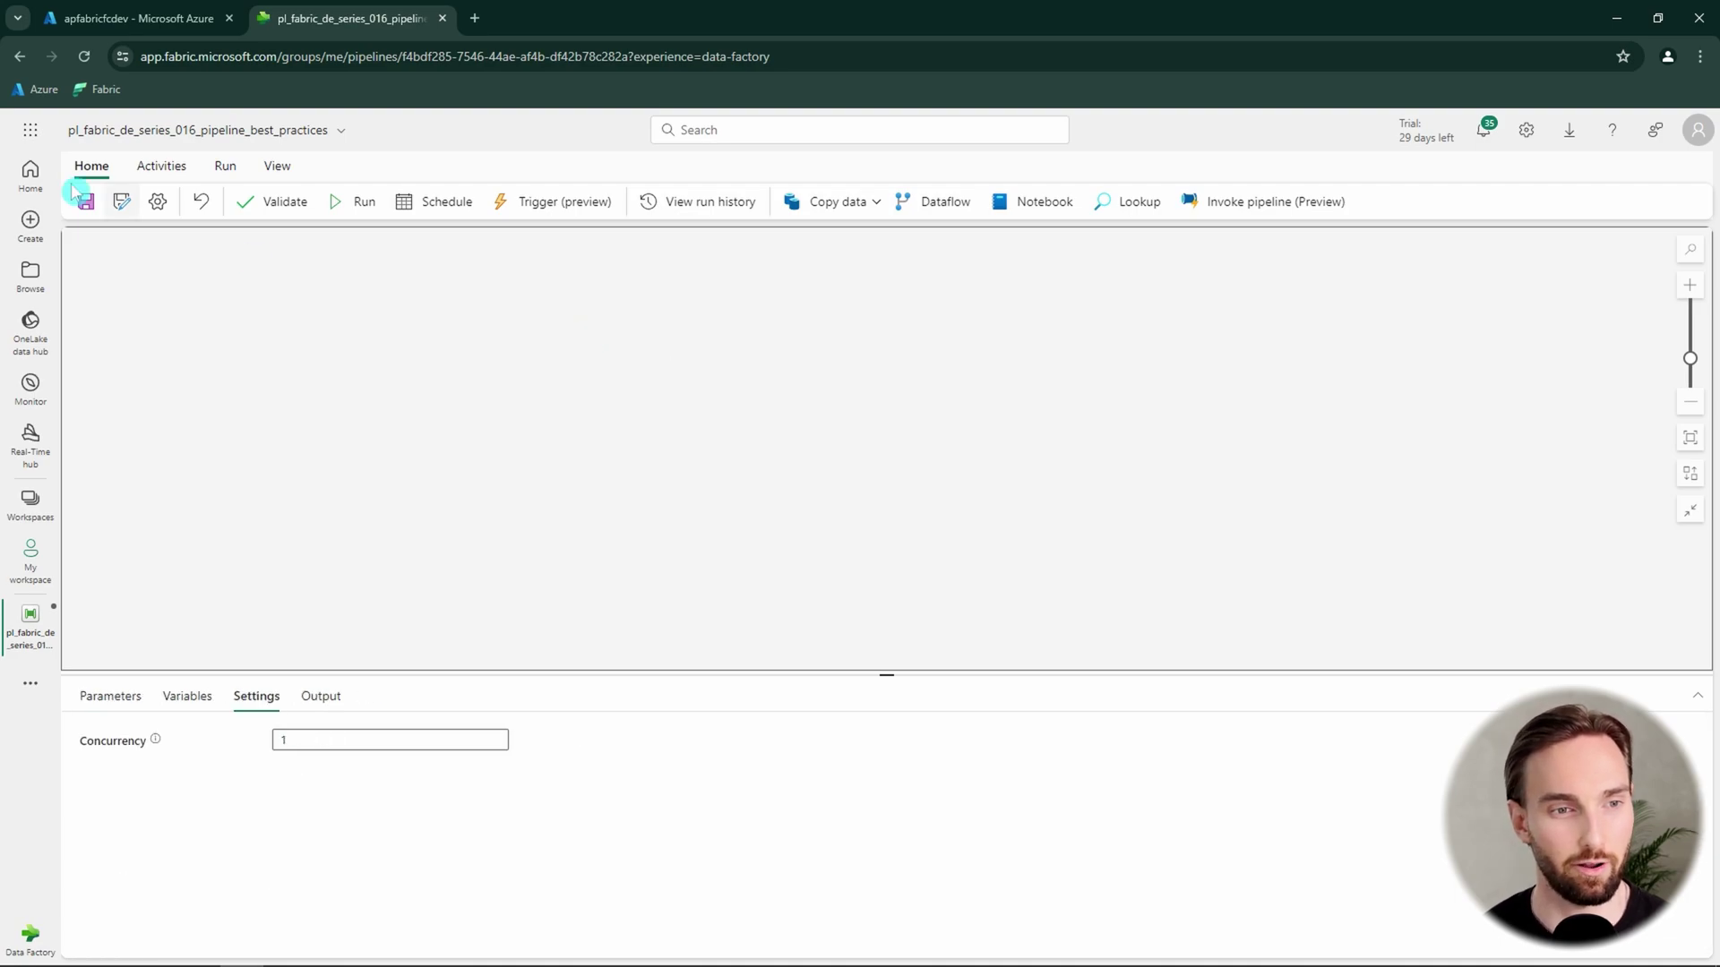
click(161, 166)
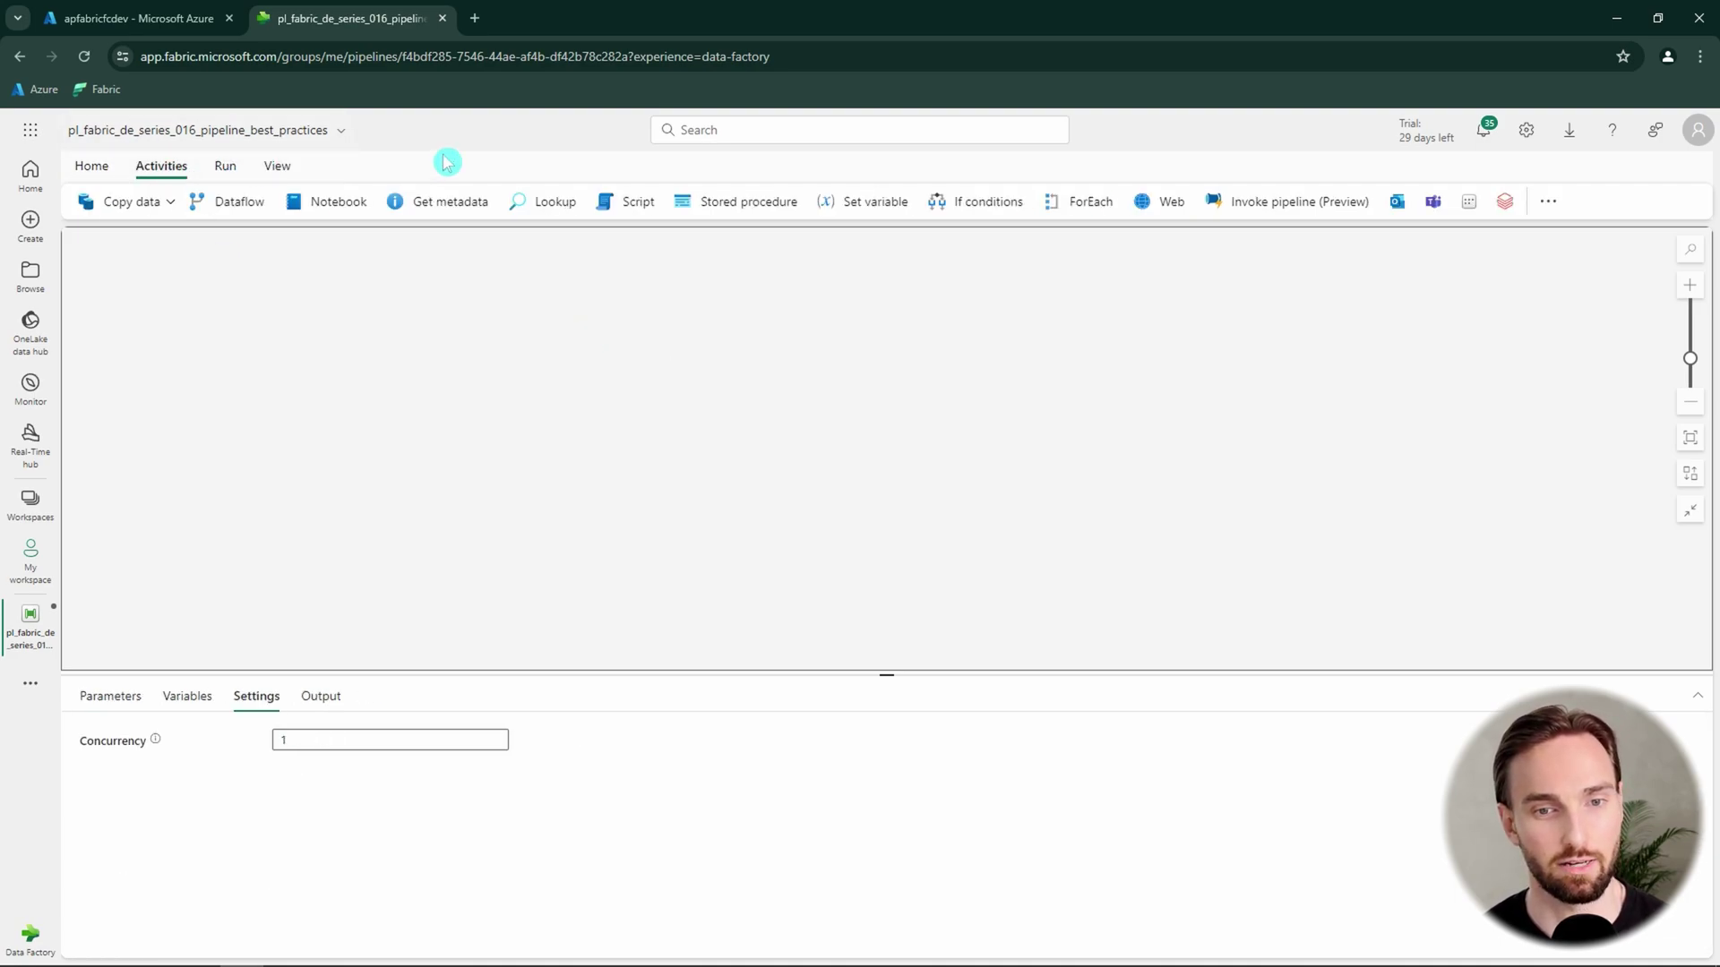
click(91, 165)
click(837, 202)
click(818, 239)
click(809, 242)
click(838, 201)
click(848, 238)
click(837, 201)
click(825, 240)
Rearrange the four Copy data activities into a stack, then remove them all to empty the canvas
drag(887, 363, 566, 576)
drag(703, 368, 844, 457)
drag(490, 394, 881, 348)
drag(256, 386, 603, 330)
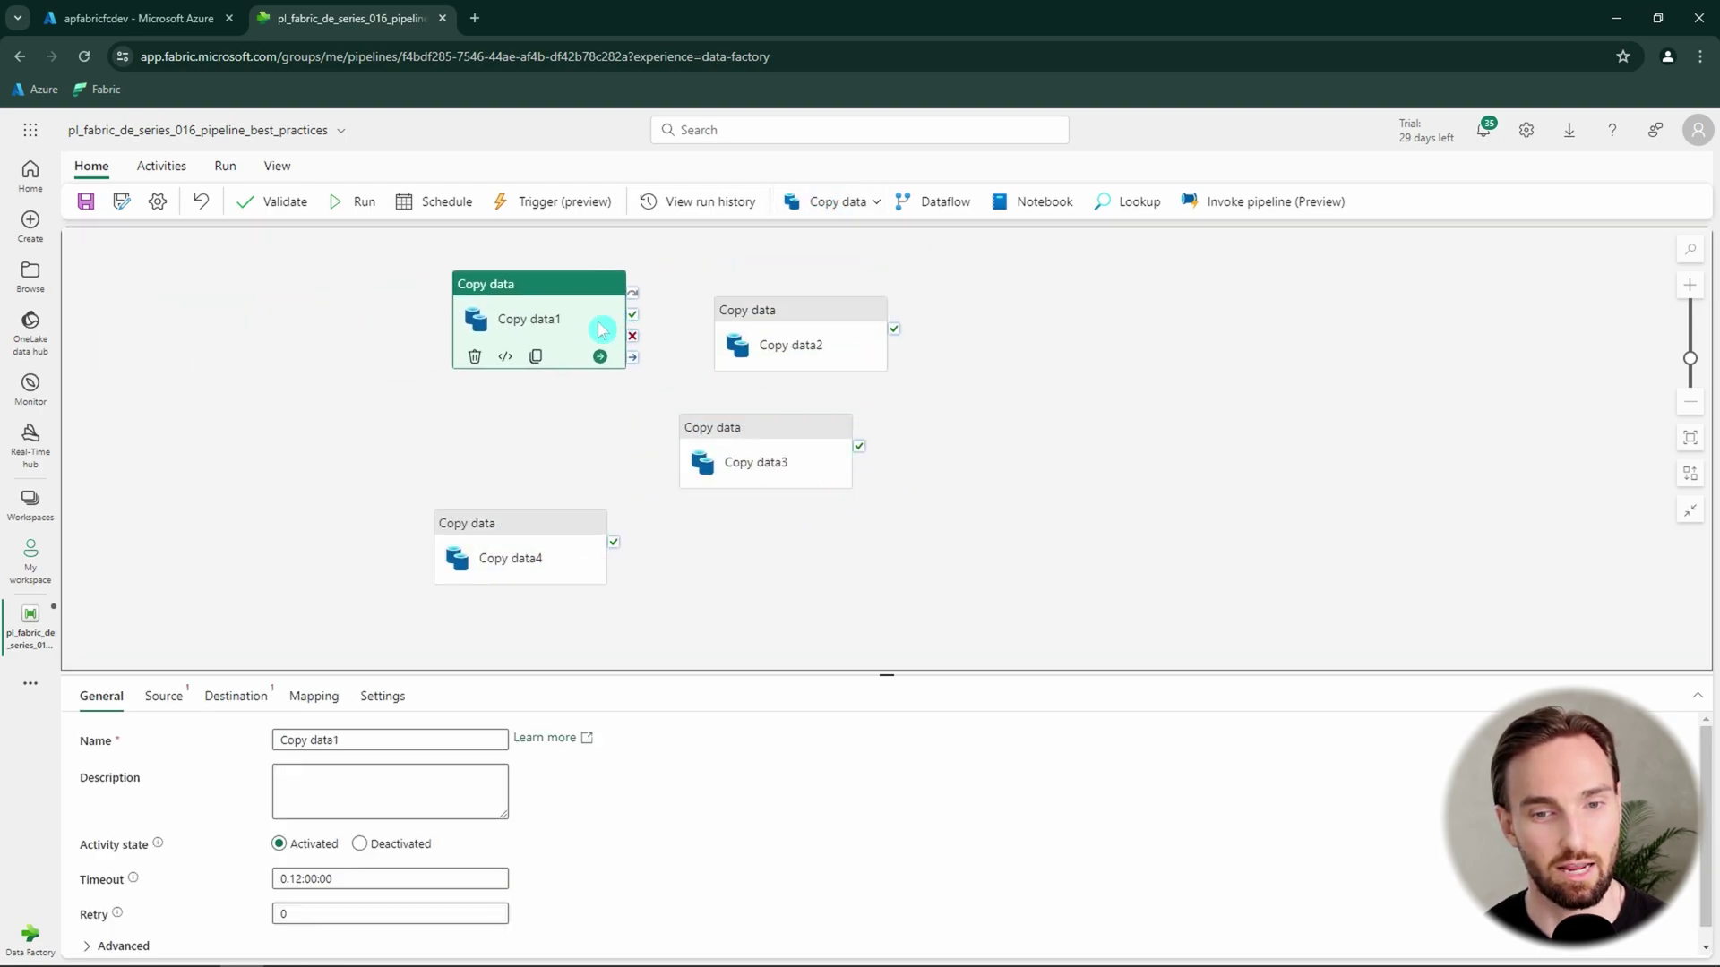
drag(811, 351, 563, 464)
drag(766, 479, 538, 519)
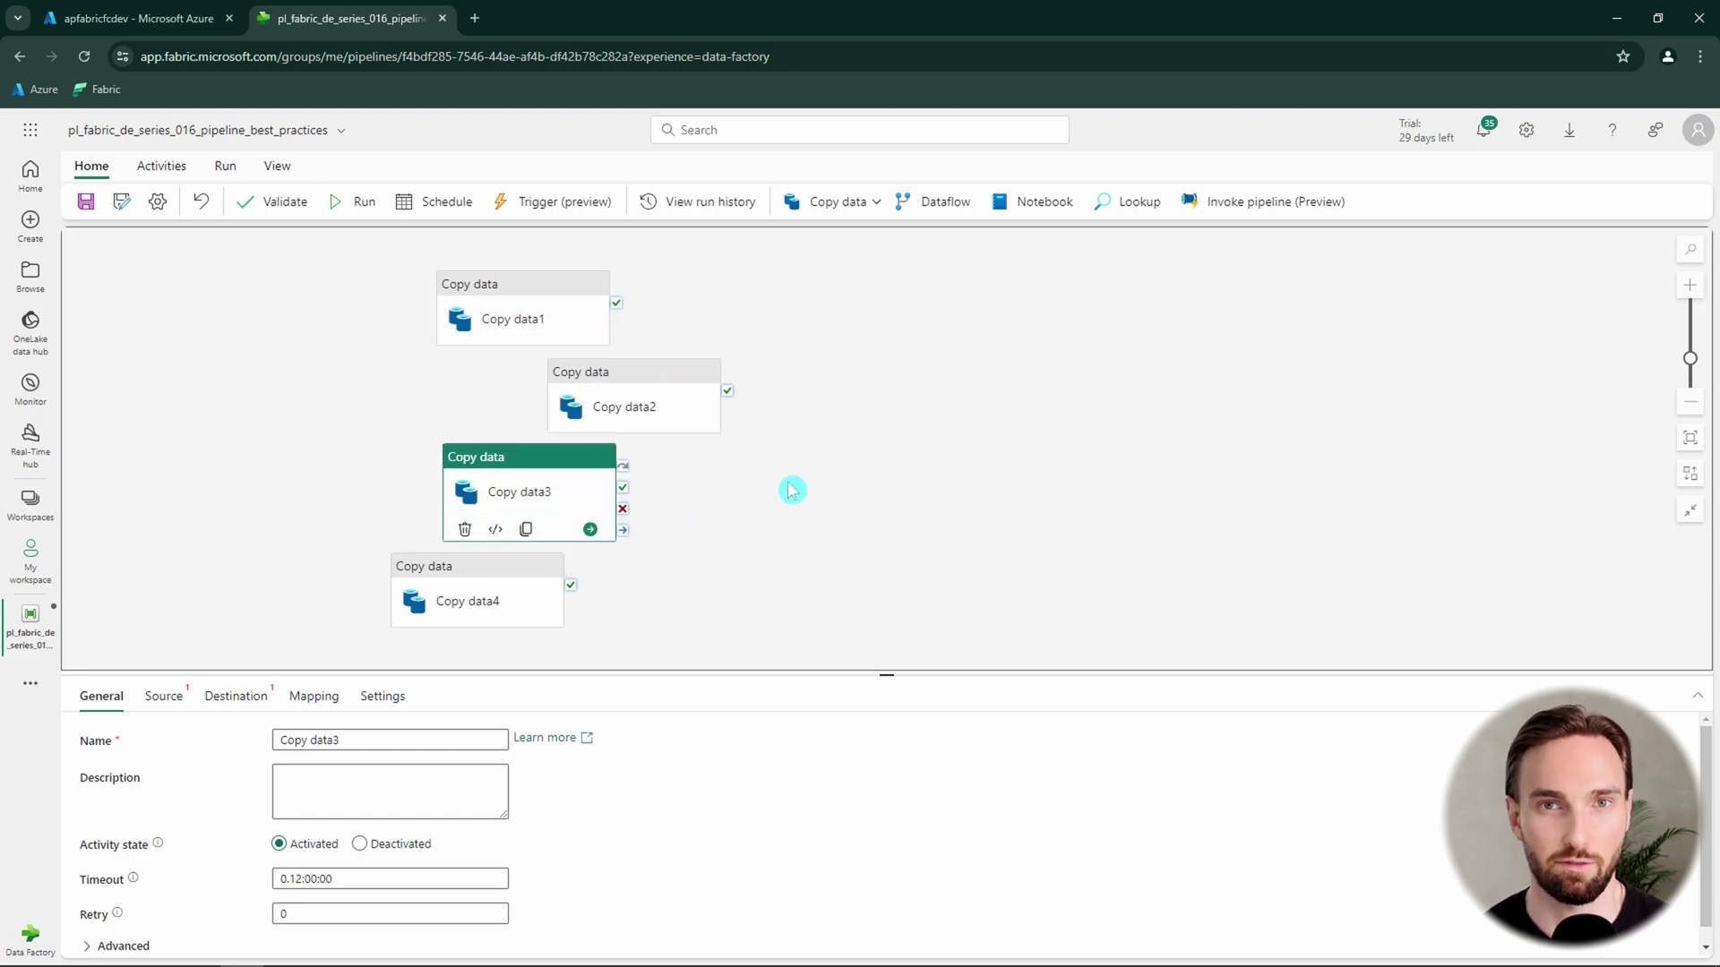
drag(678, 415, 488, 296)
key(ctrl+z)
key(ctrl+z)
key(ctrl+z)
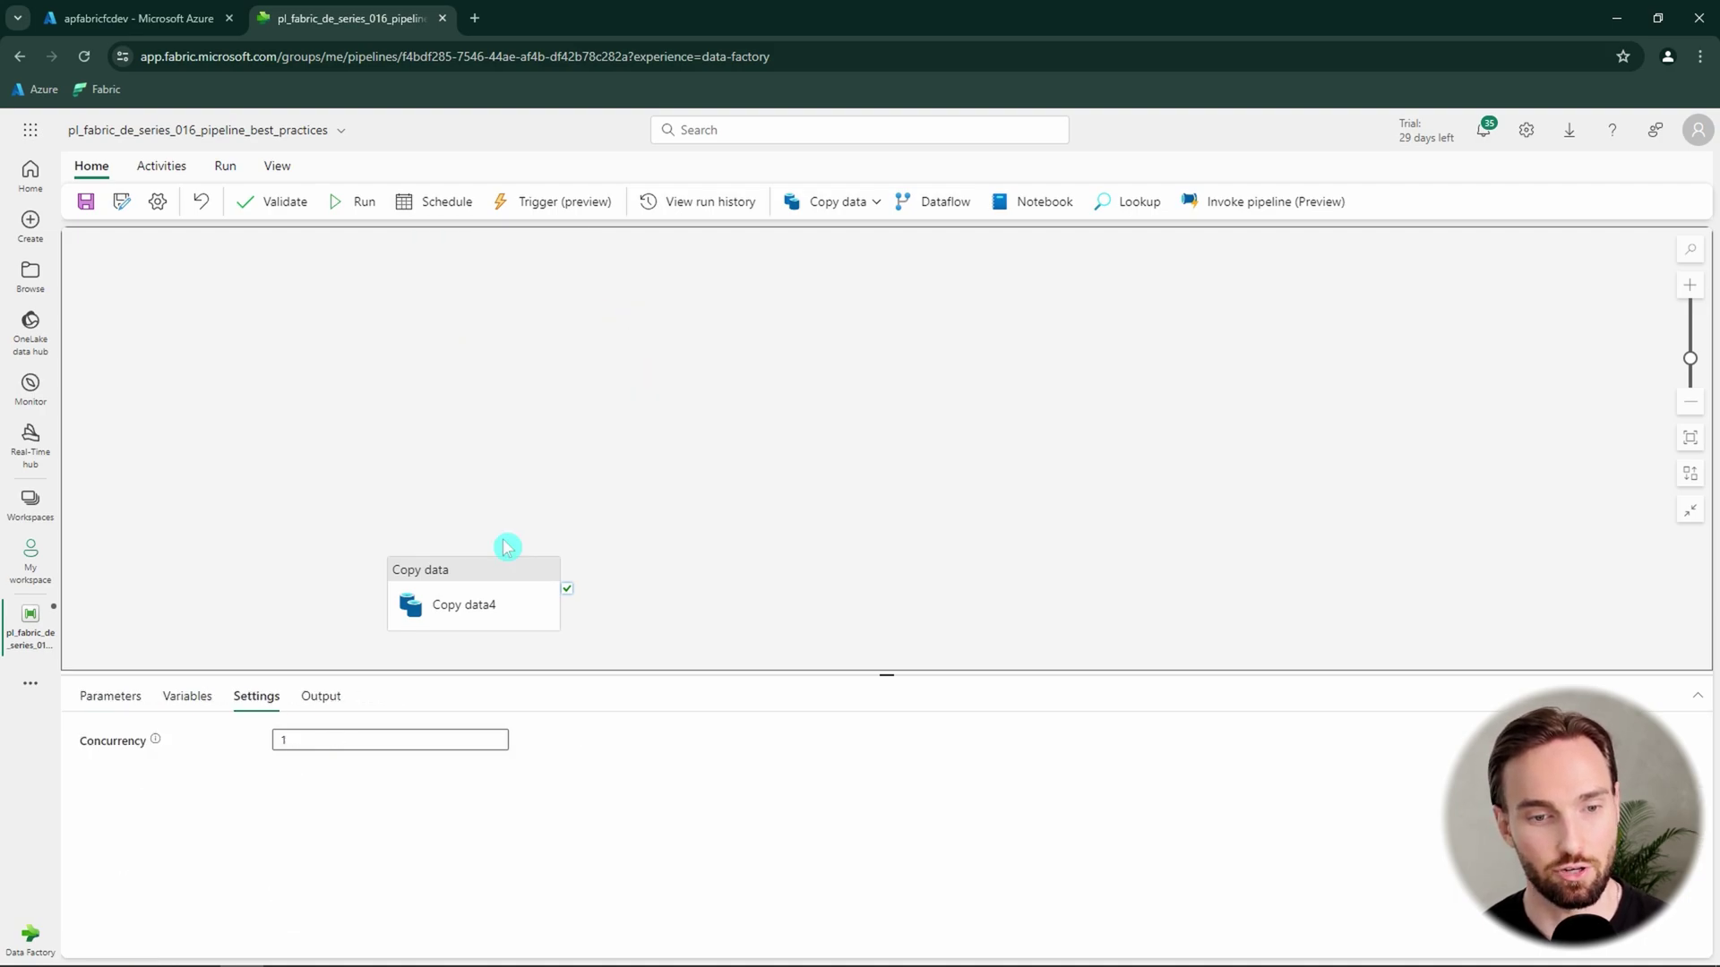
key(ctrl+z)
click(162, 166)
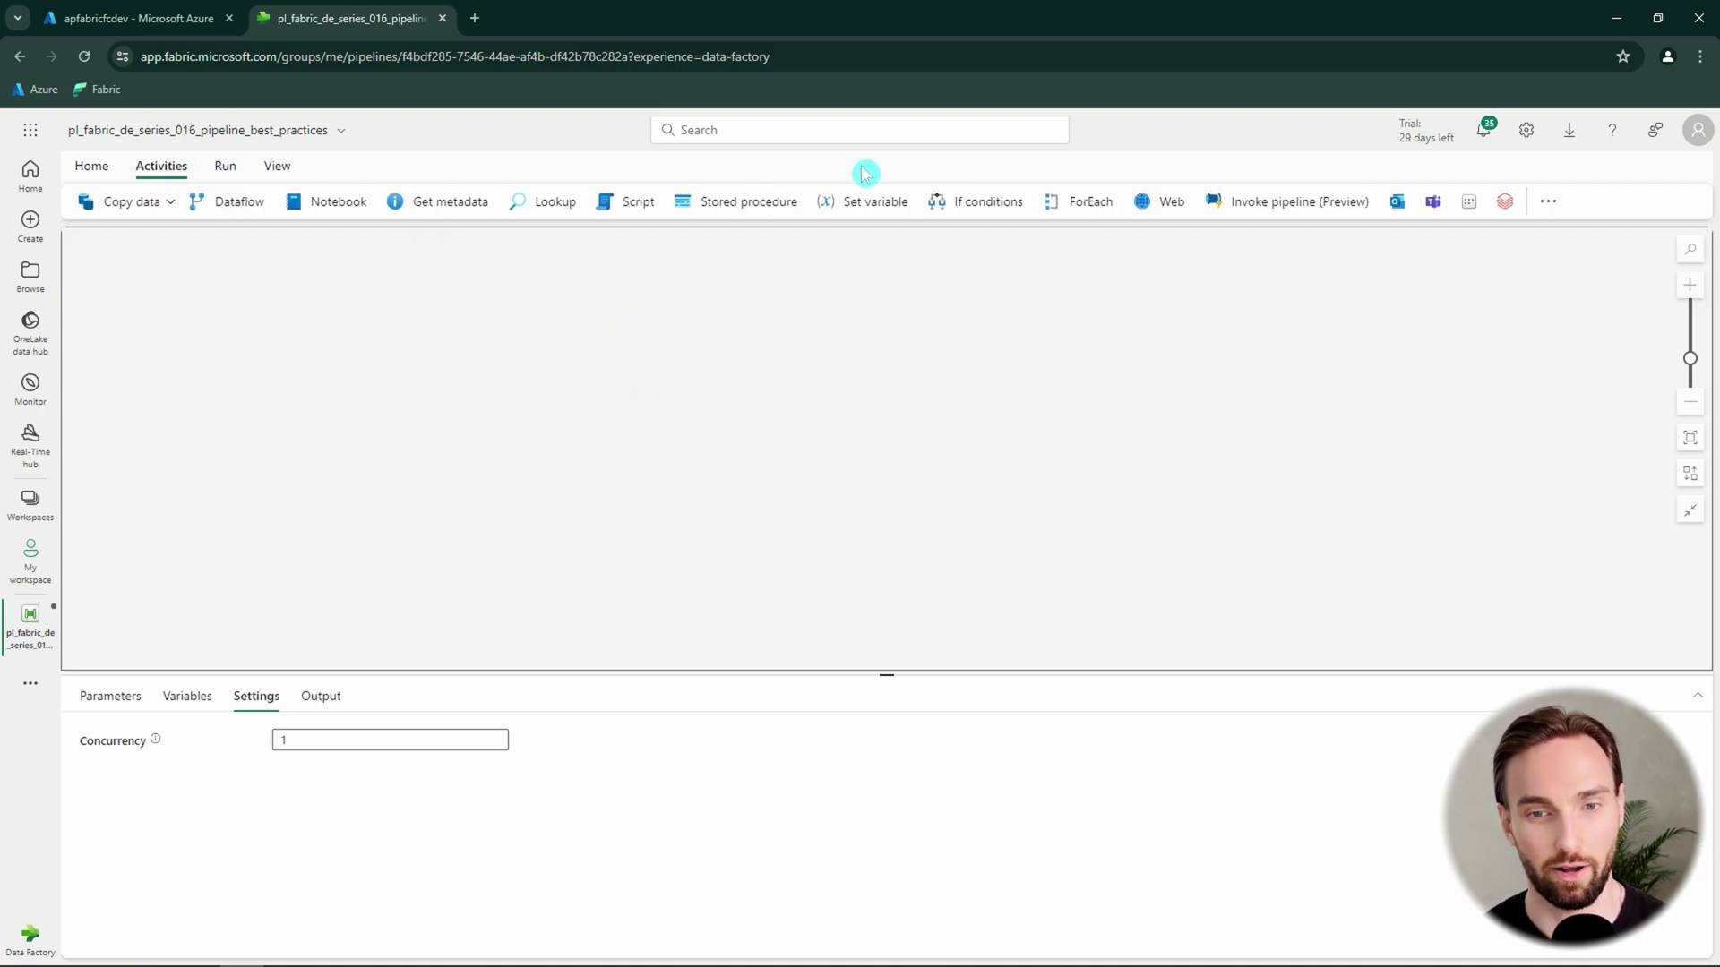
click(1077, 206)
click(457, 427)
click(538, 506)
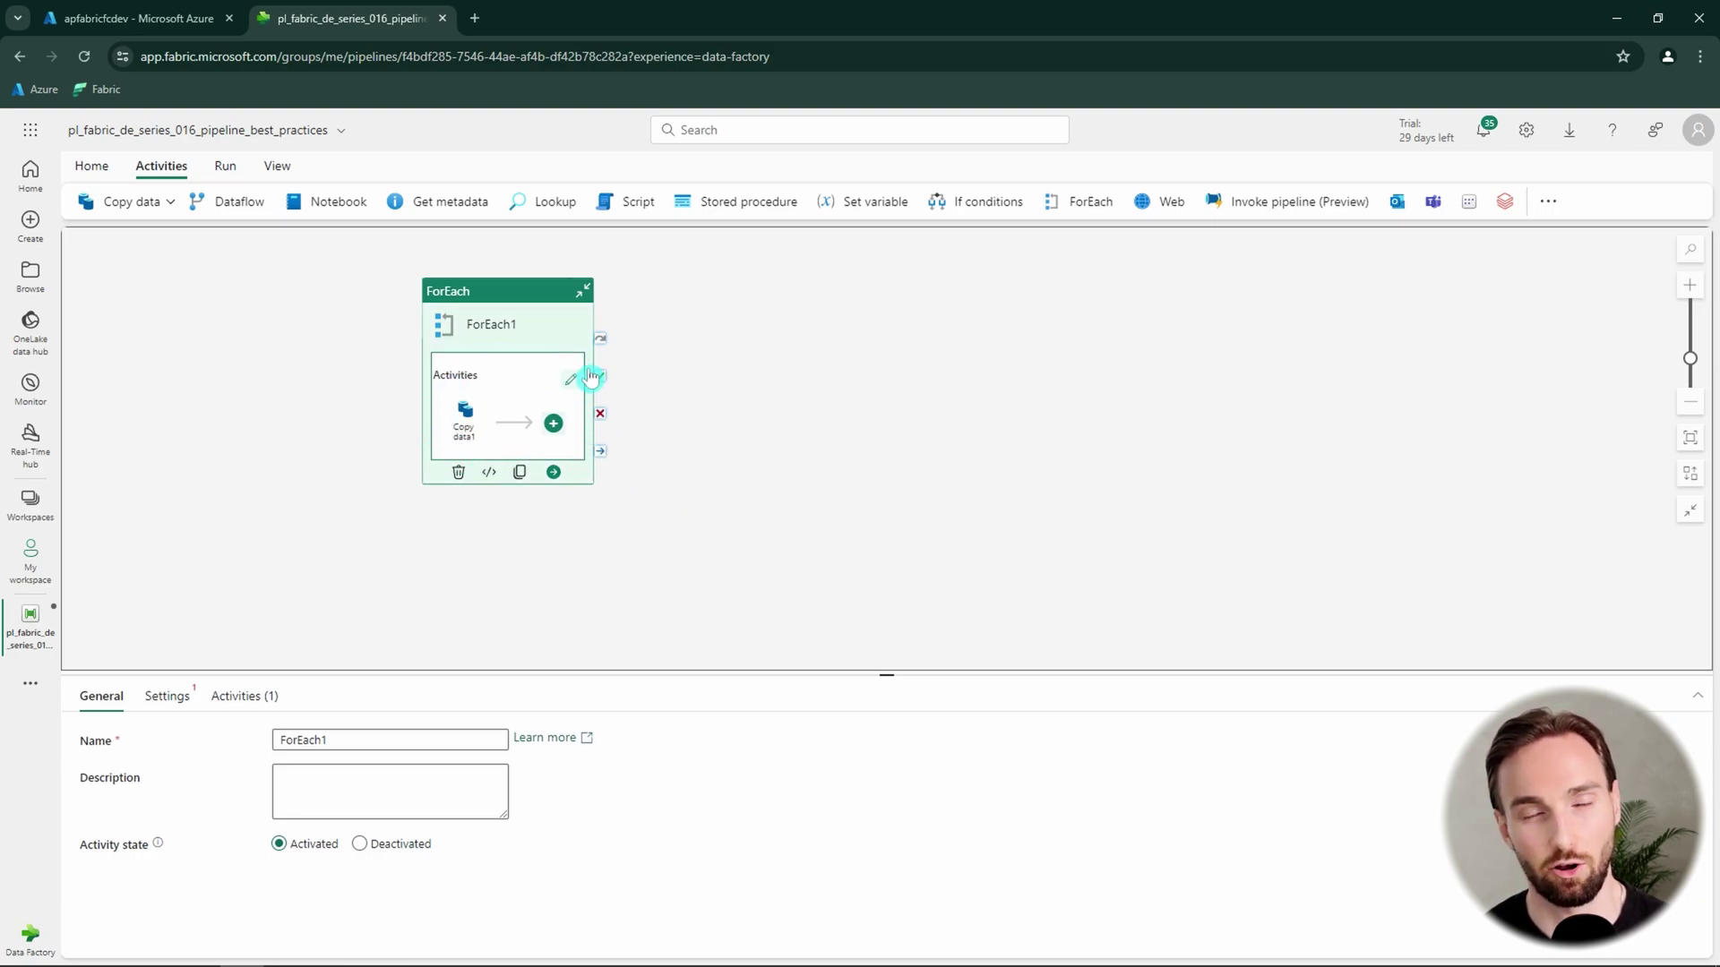
drag(573, 445, 646, 475)
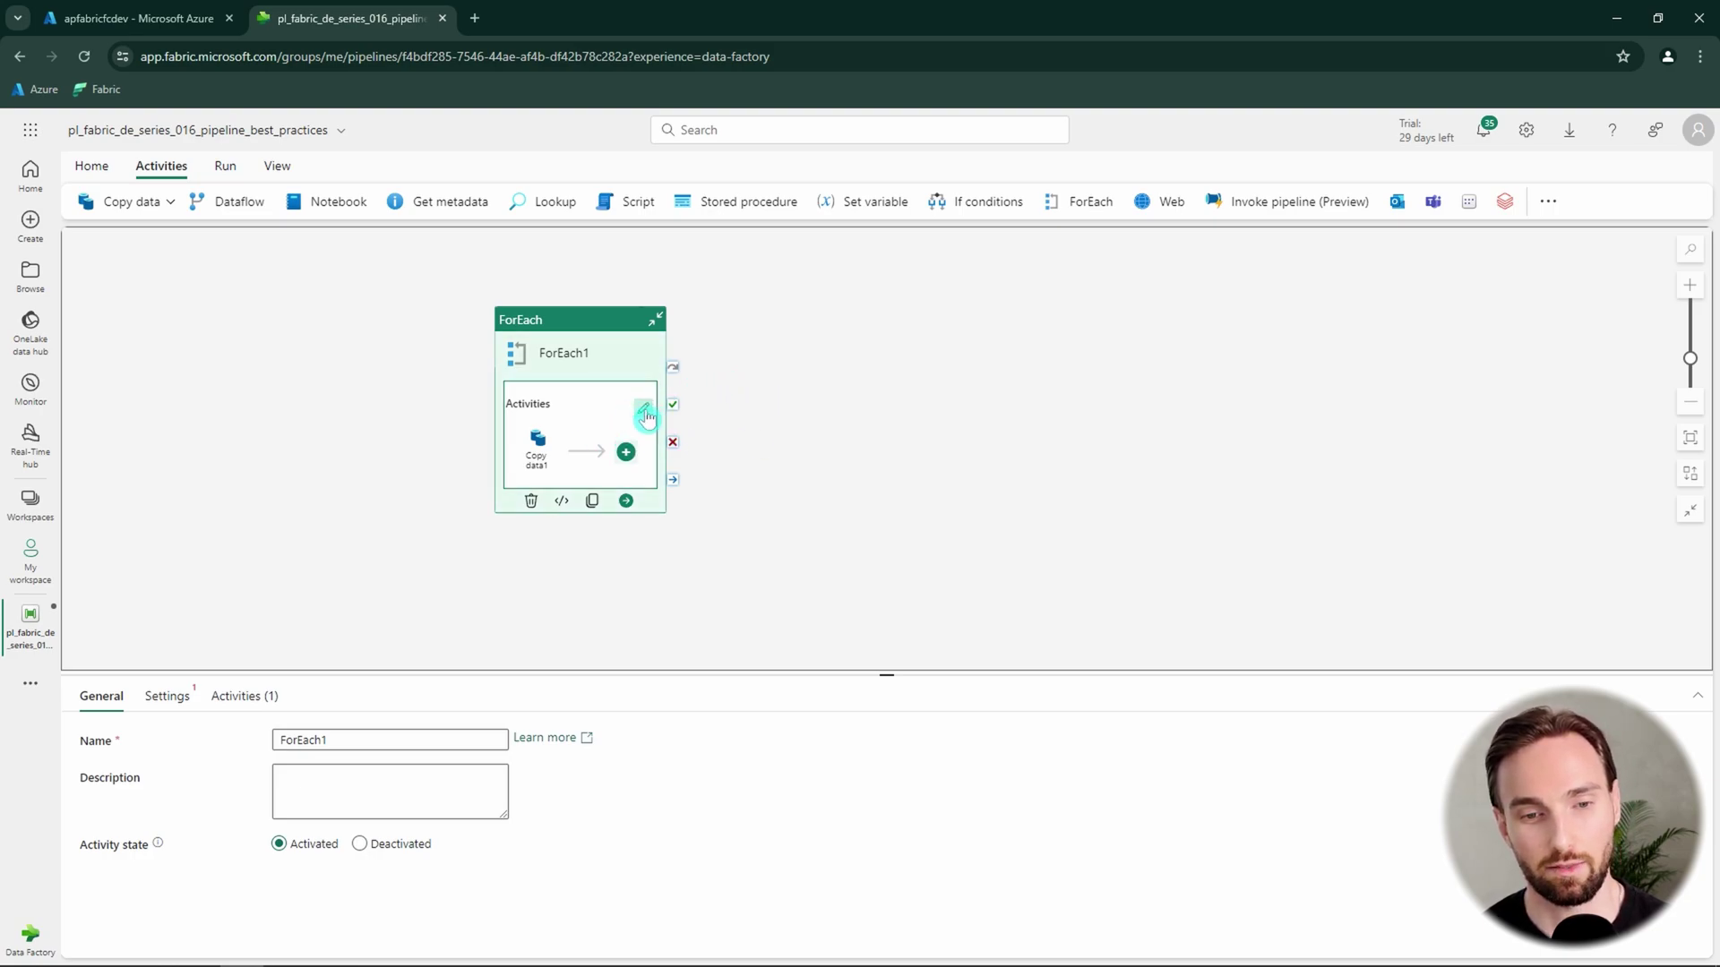
click(542, 461)
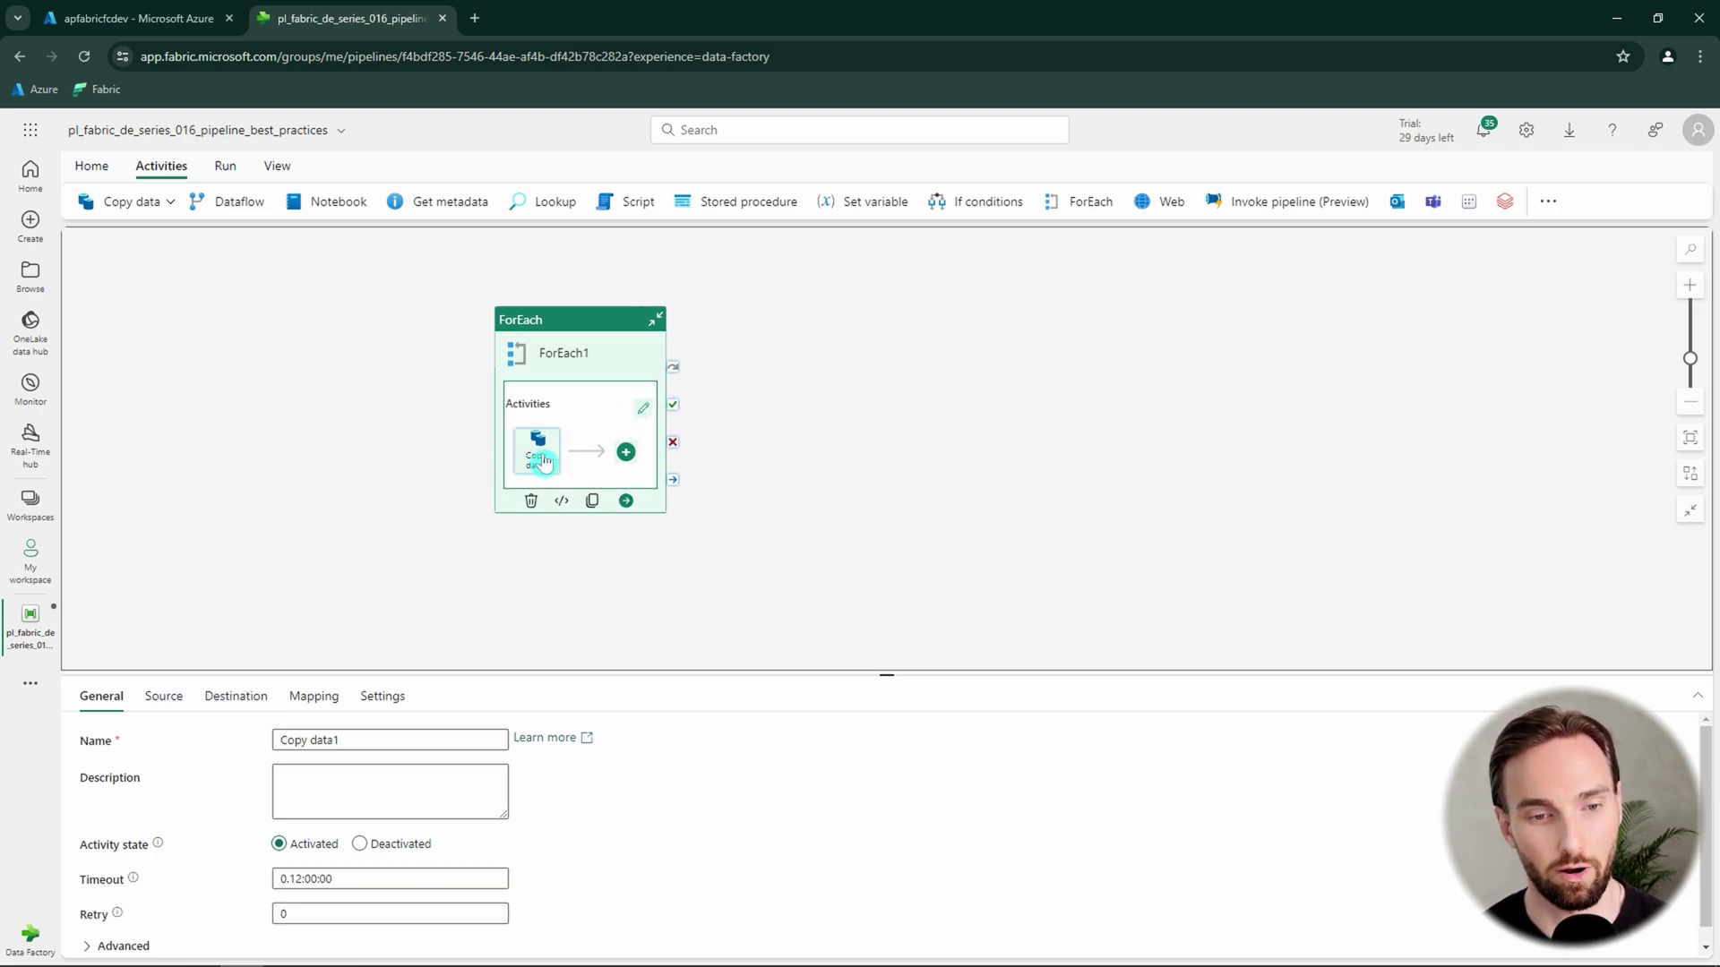
click(163, 696)
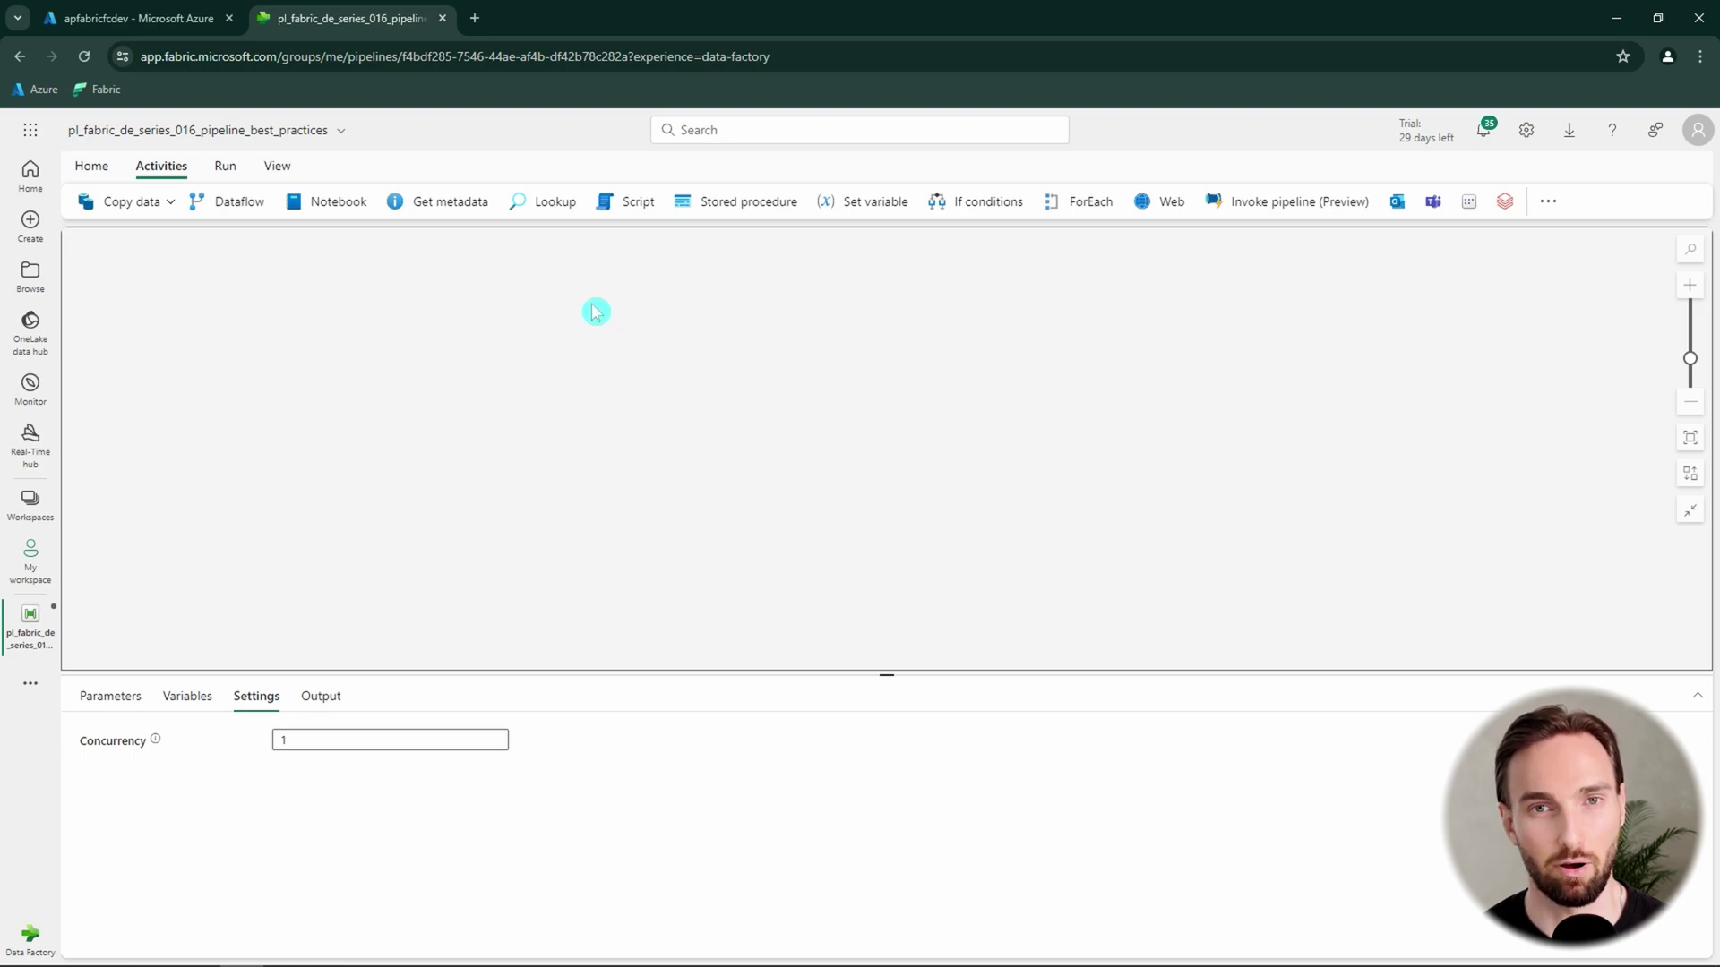
Add Dataflow, Notebook and Stored procedure activities to the pipeline
click(264, 213)
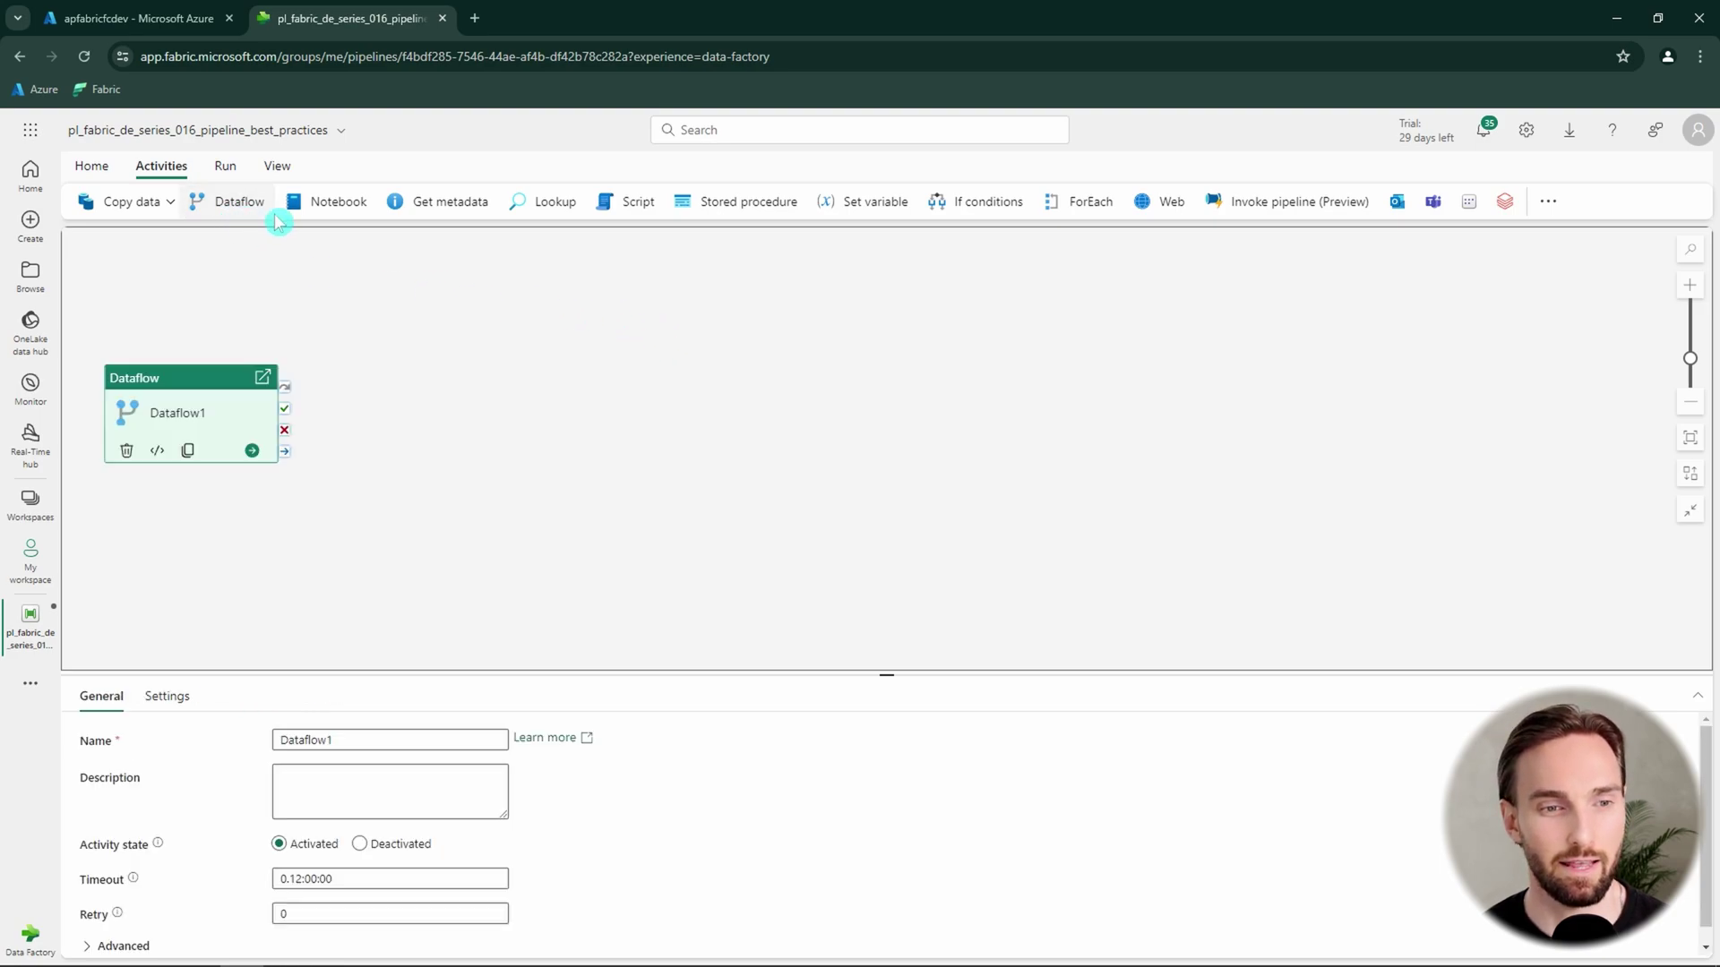
click(340, 204)
click(727, 211)
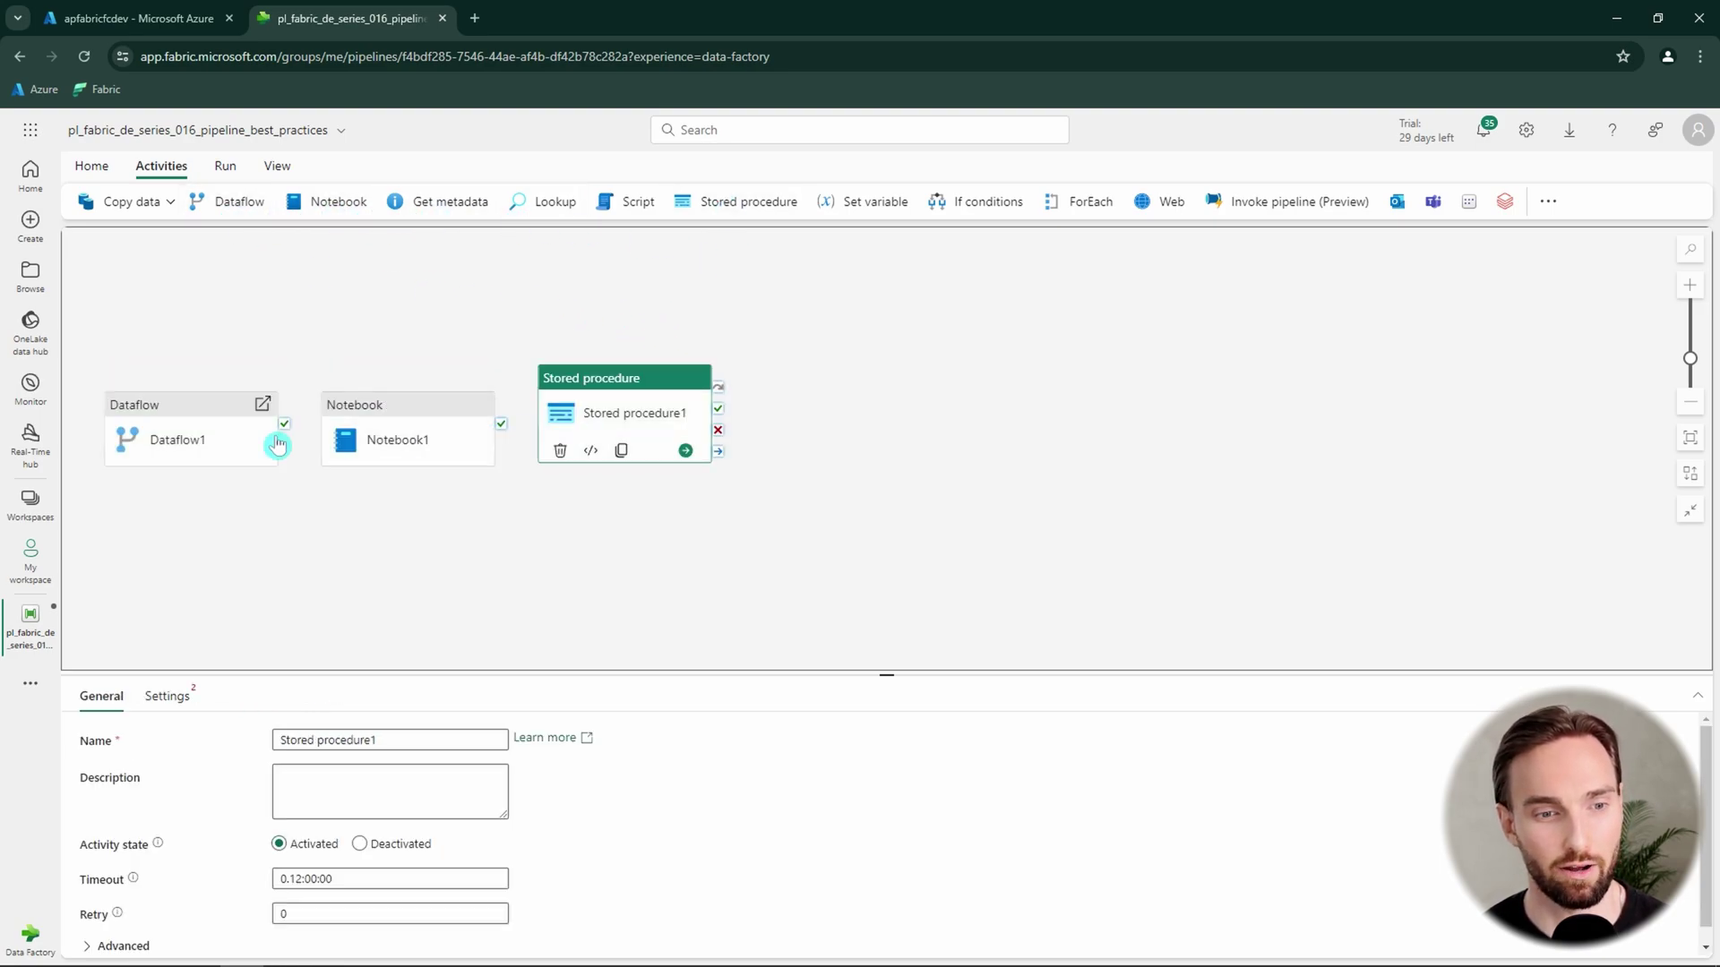
Chain Dataflow1 → Notebook1 → Stored procedure1 on success and tidy their layout
drag(284, 423, 696, 442)
click(520, 428)
drag(448, 421, 477, 438)
mouse_move(211, 446)
mouse_down()
mouse_move(232, 406)
mouse_move(238, 428)
mouse_up()
drag(449, 430, 446, 410)
drag(691, 451, 703, 403)
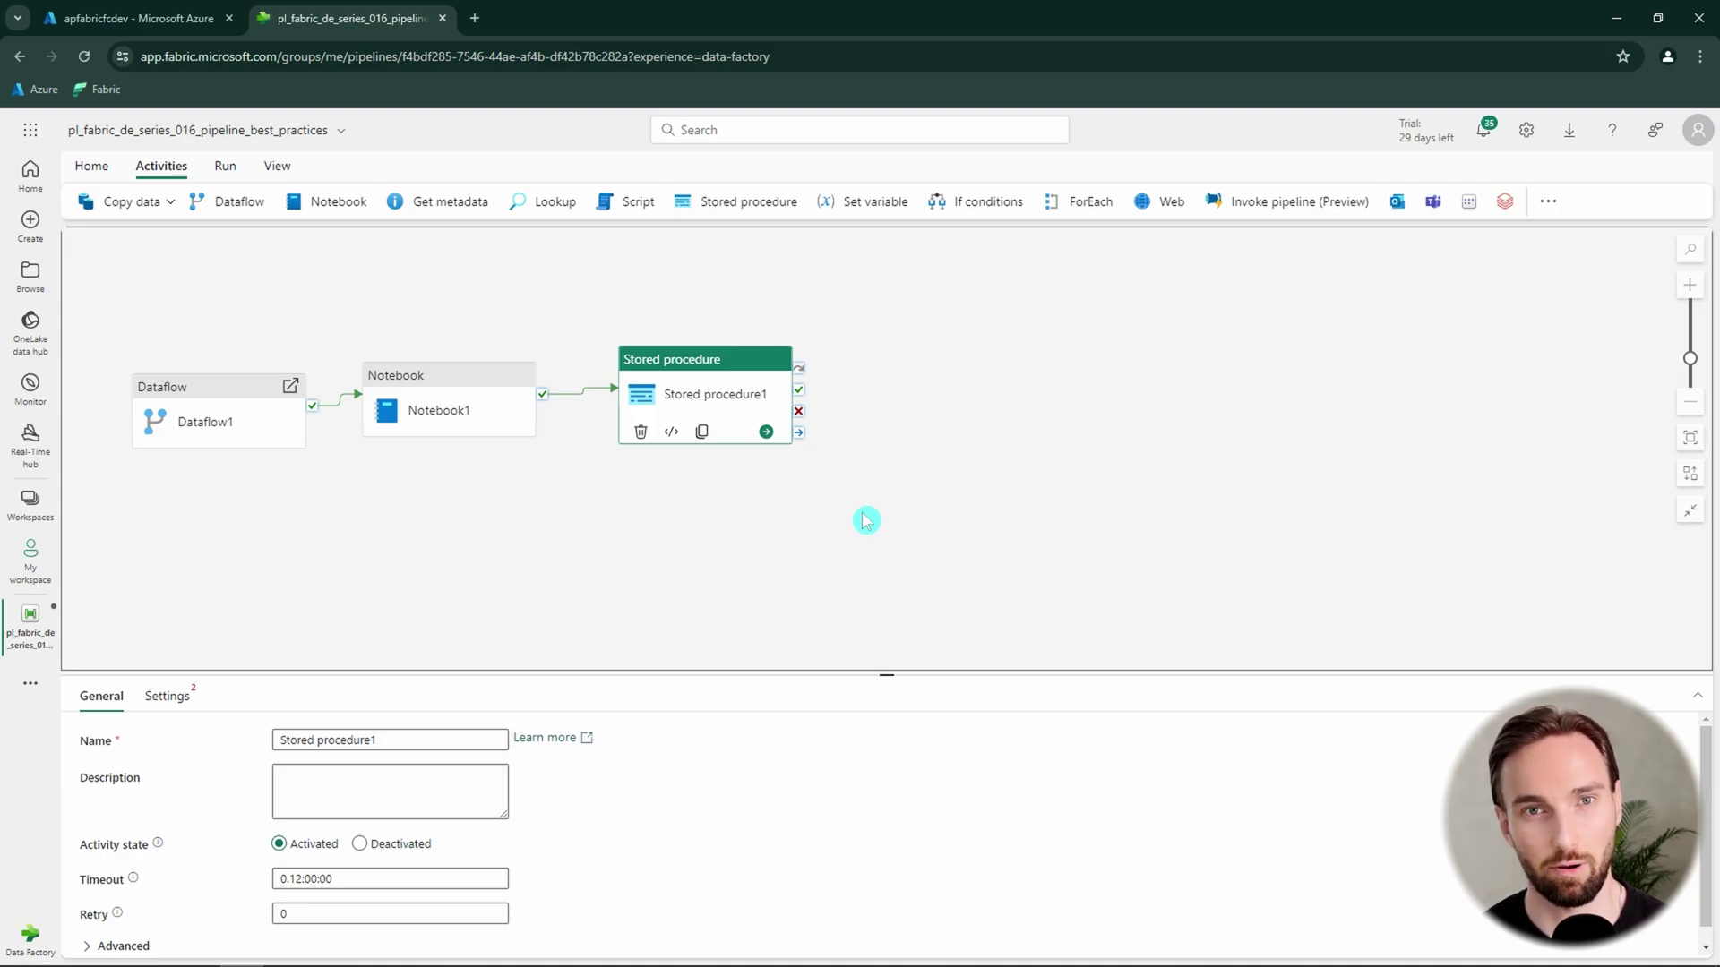
click(466, 421)
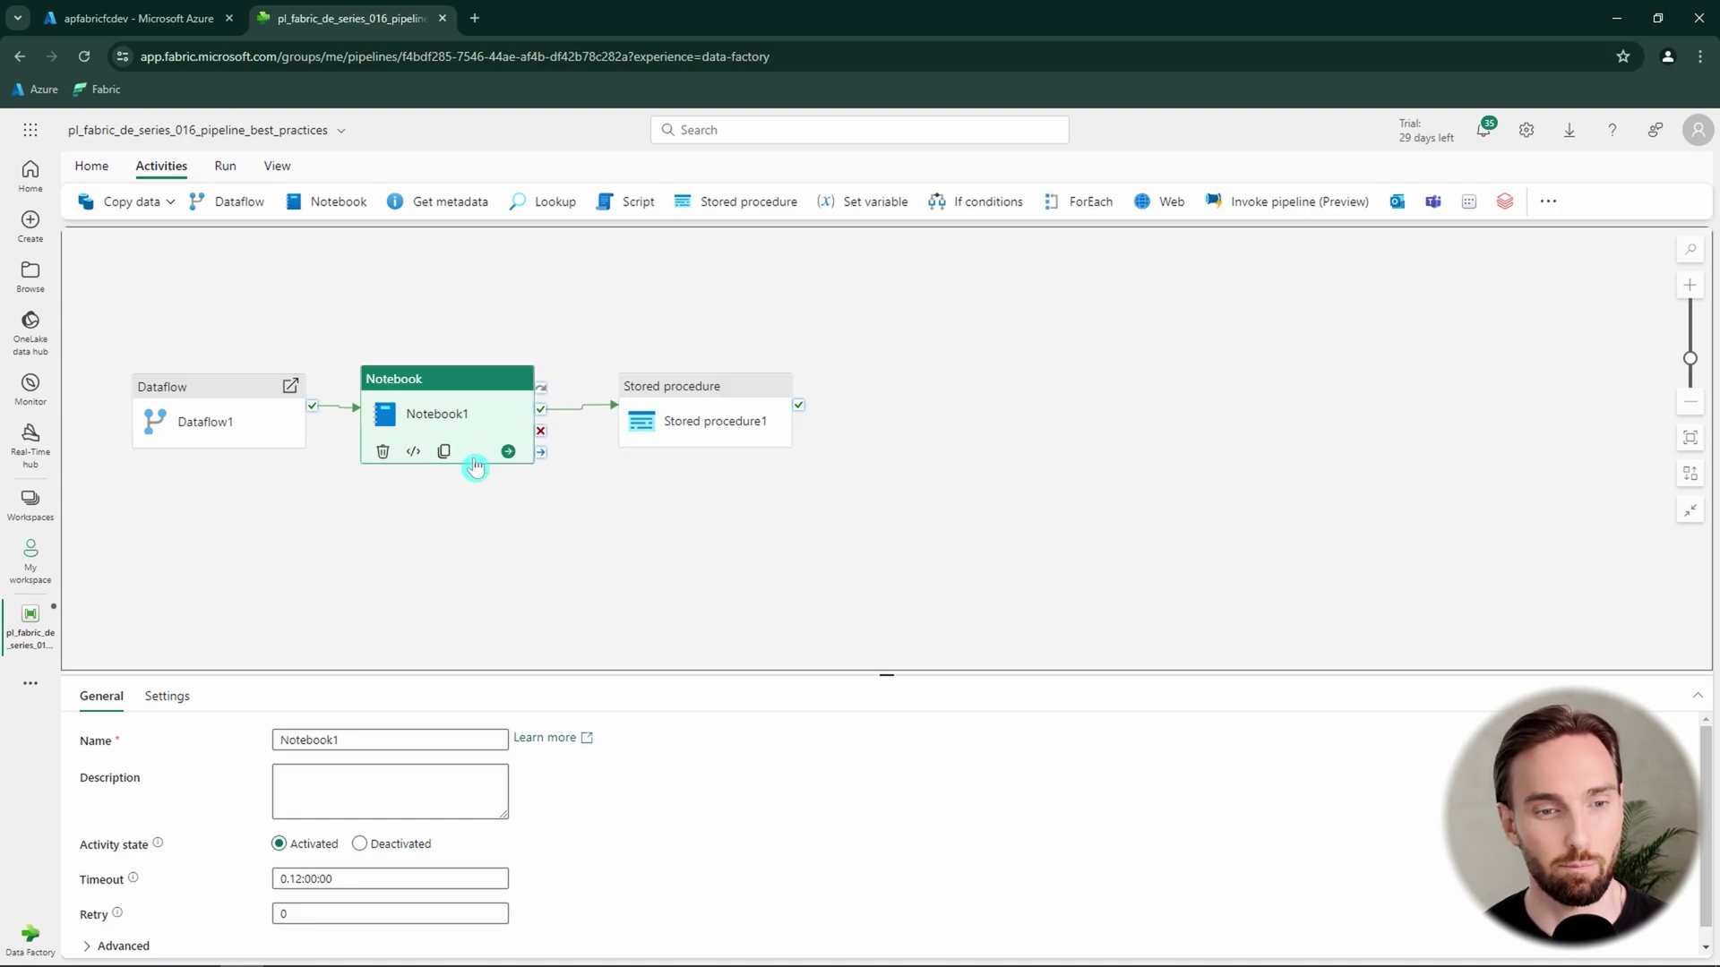
drag(494, 419, 504, 374)
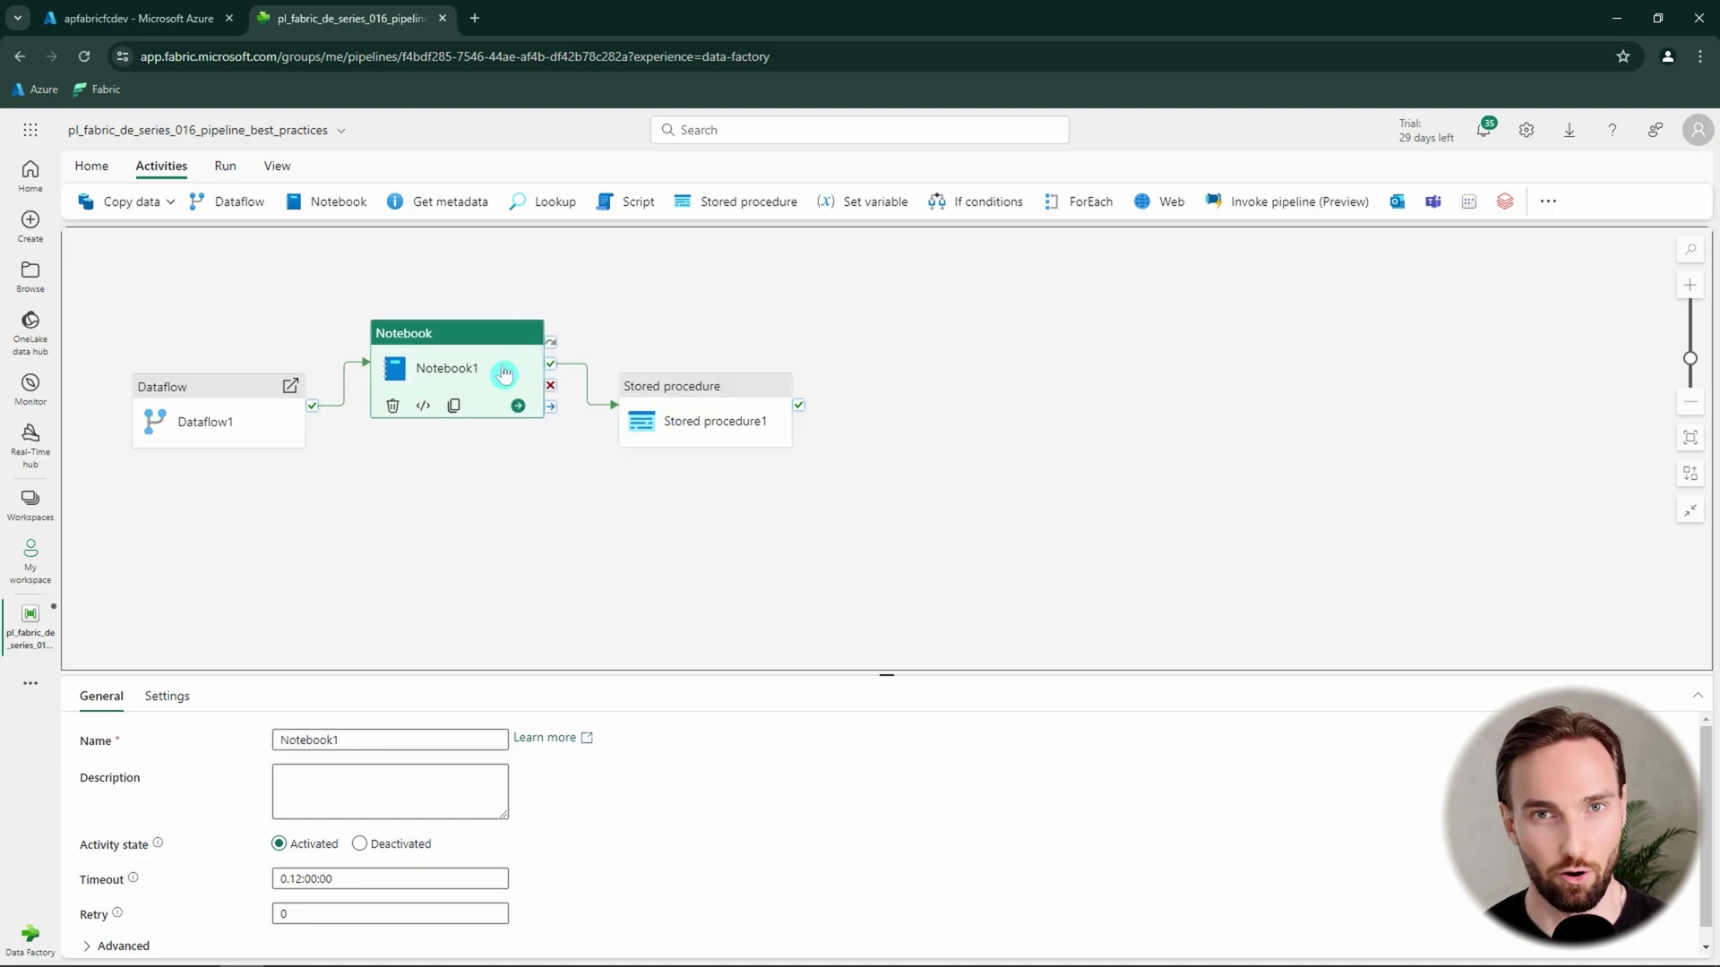